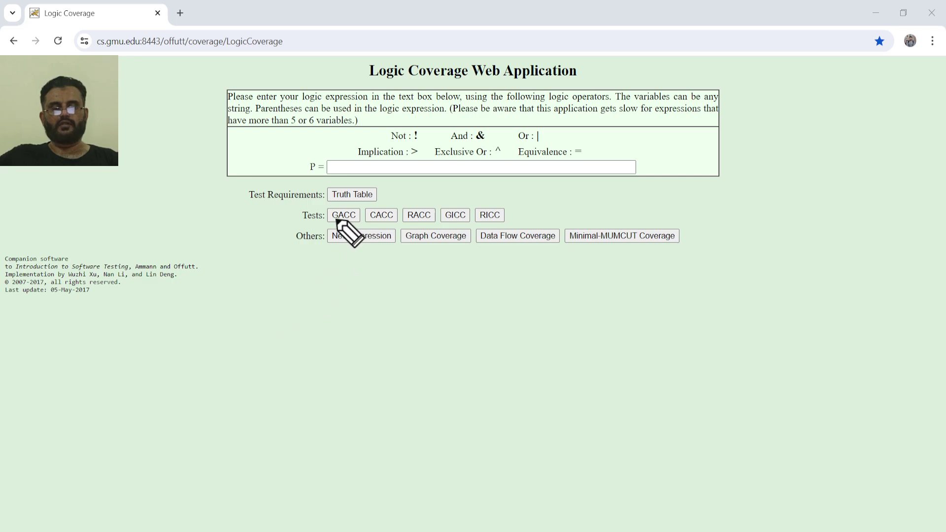
- Underline the GACC, CACC, RACC, GICC and RICC tests and circle the page address with the annotation pen
left_click_drag(333, 220, 429, 216)
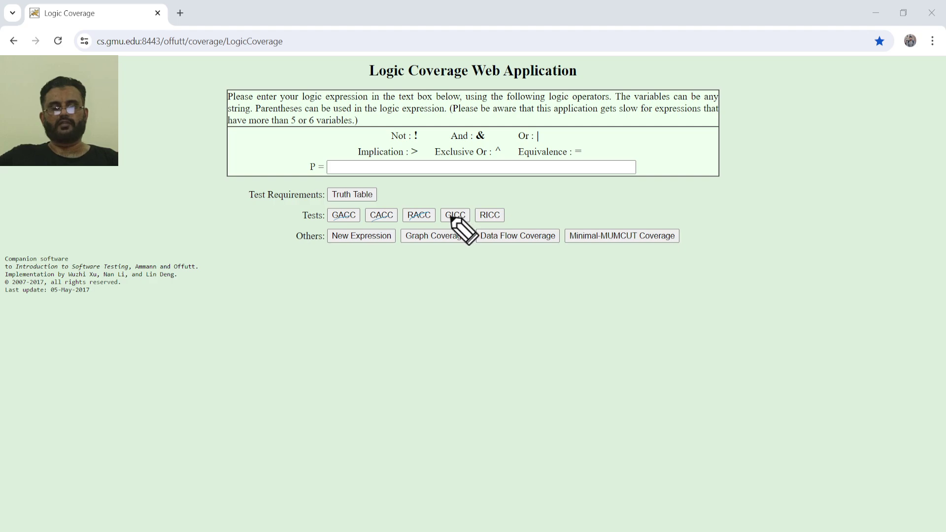
left_click_drag(446, 220, 501, 214)
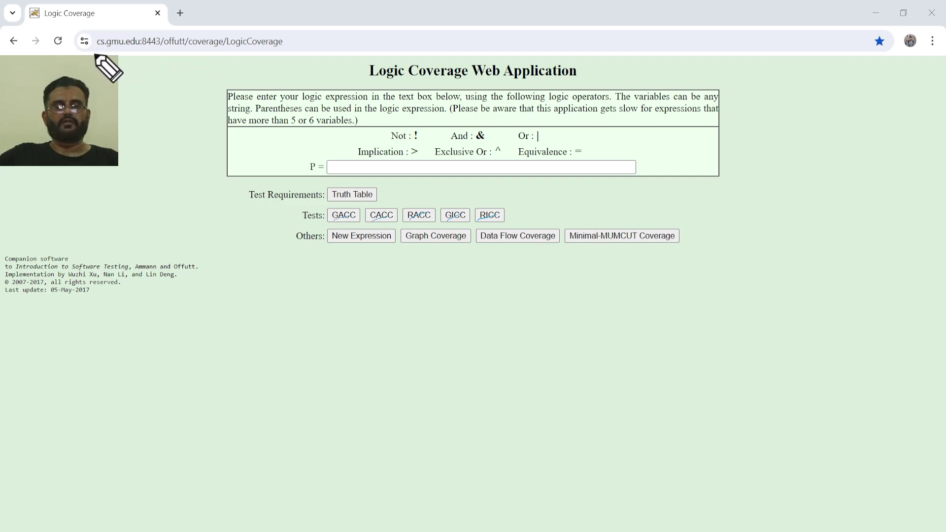
mouse_move(95, 54)
left_mouse_down()
mouse_move(220, 57)
mouse_move(321, 35)
mouse_move(146, 23)
left_mouse_up()
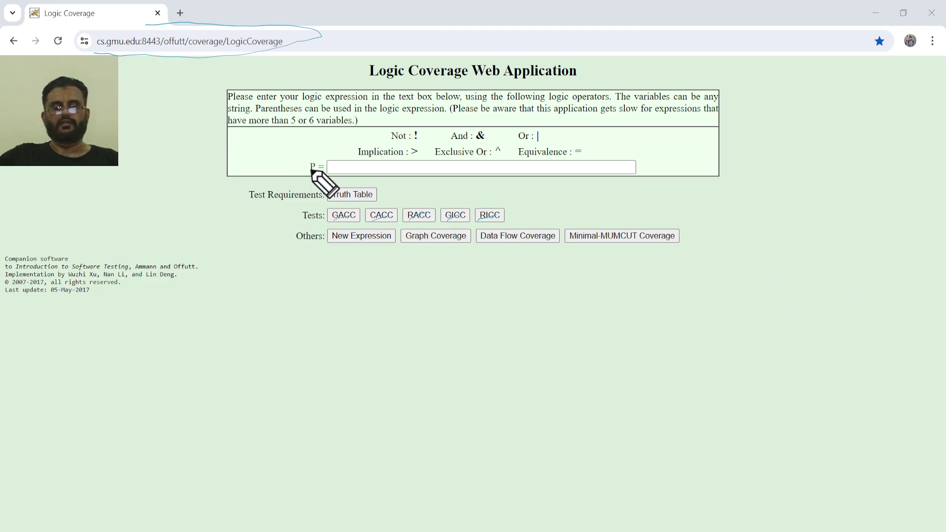
- Mark the P expression field and the symbols for Not, And, Or, Implication, Exclusive Or and Equivalence with the pen, and clear the annotations
left_click_drag(309, 168, 387, 173)
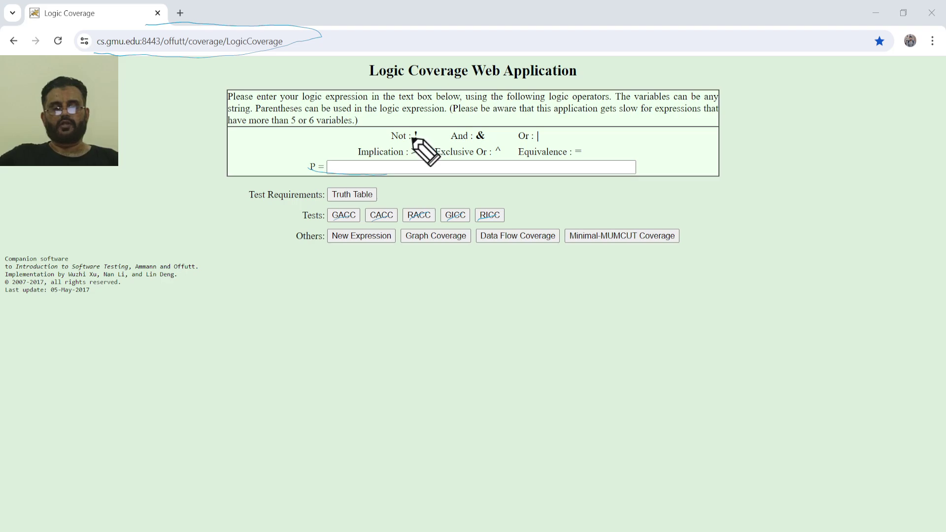
left_click_drag(425, 134, 416, 138)
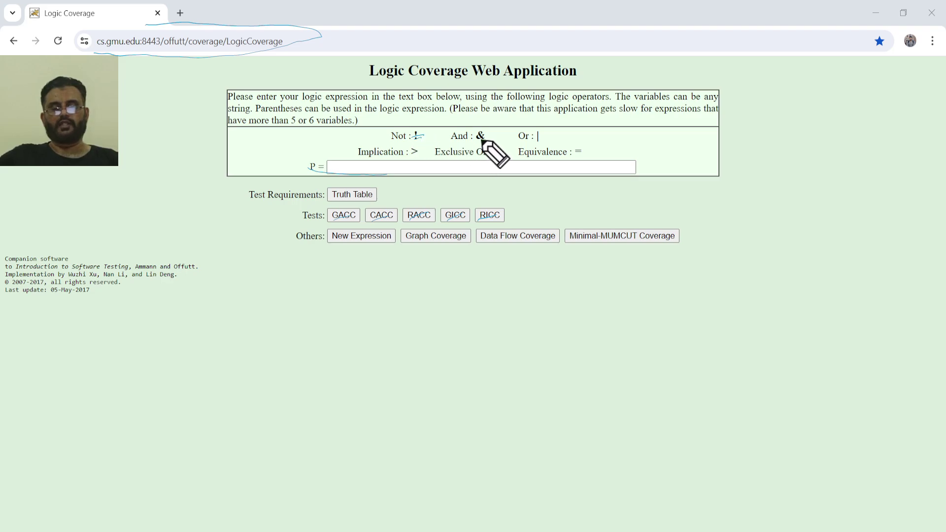
mouse_move(481, 140)
left_mouse_down()
mouse_move(472, 141)
mouse_move(488, 139)
left_mouse_up()
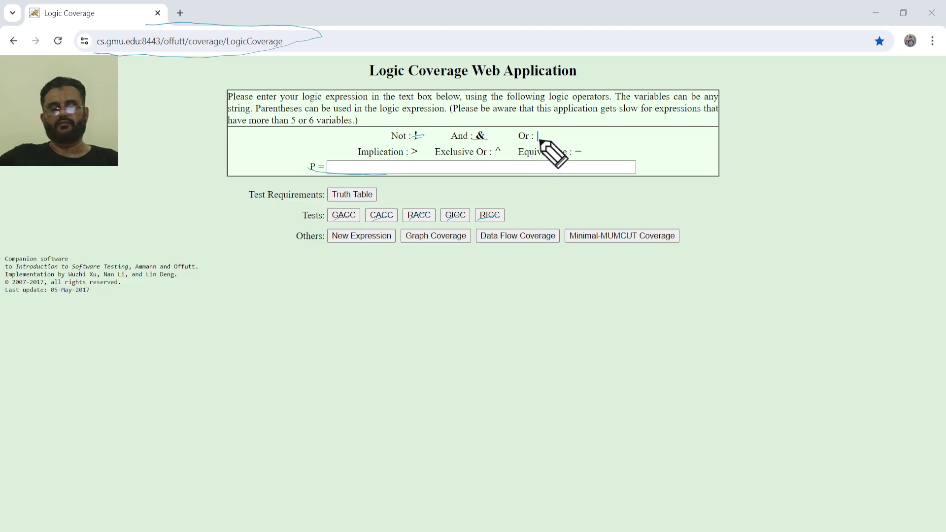
left_click_drag(542, 141, 536, 142)
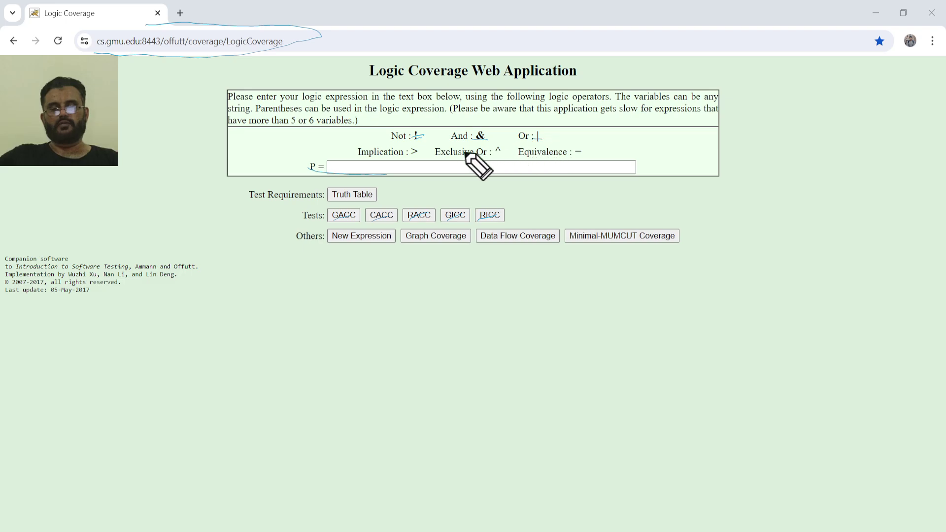
left_click_drag(409, 156, 422, 155)
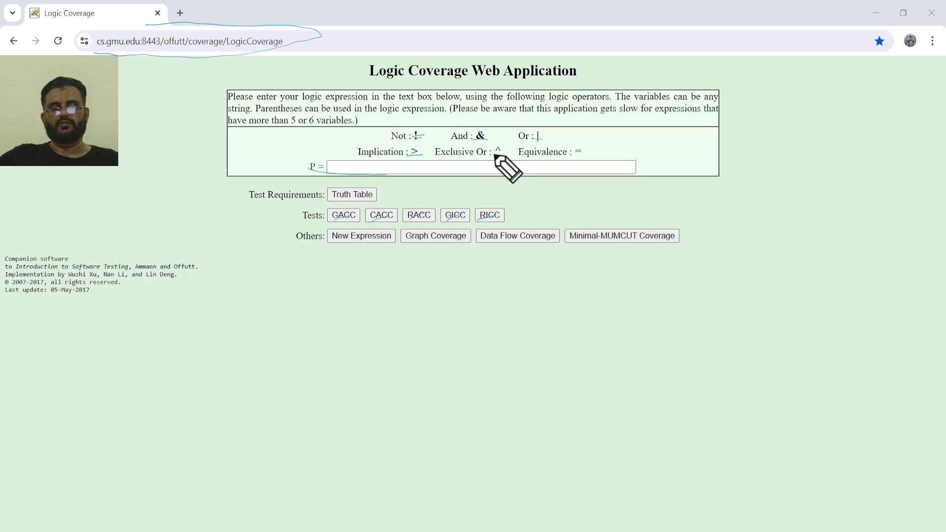
left_click_drag(495, 155, 507, 155)
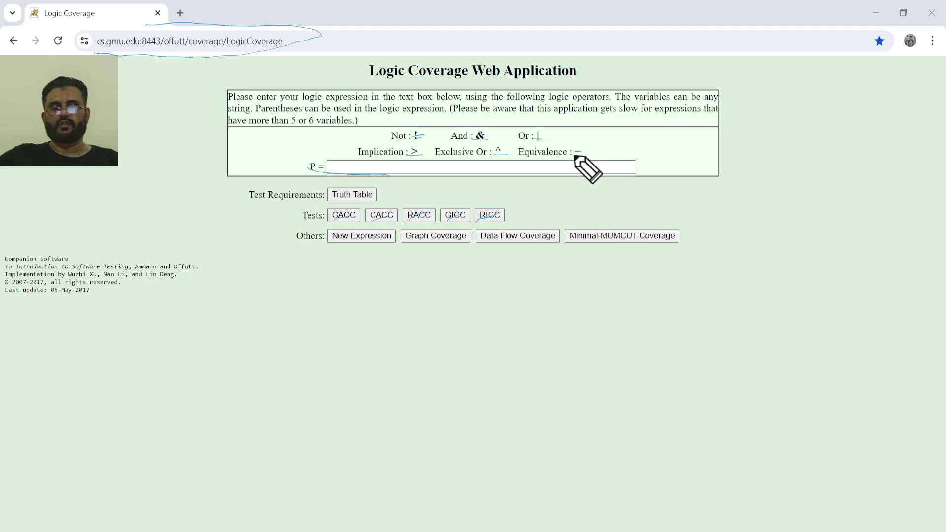
left_click_drag(574, 155, 586, 155)
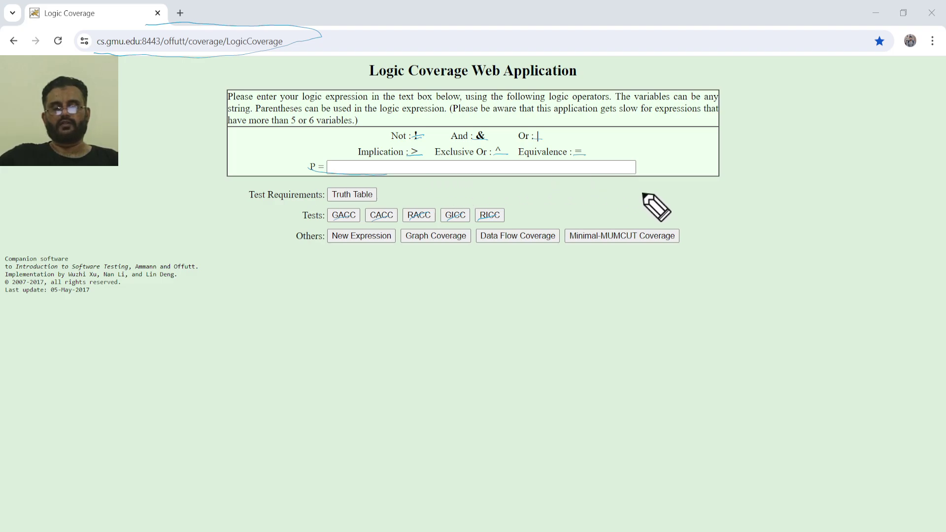
left_click_drag(619, 178, 650, 157)
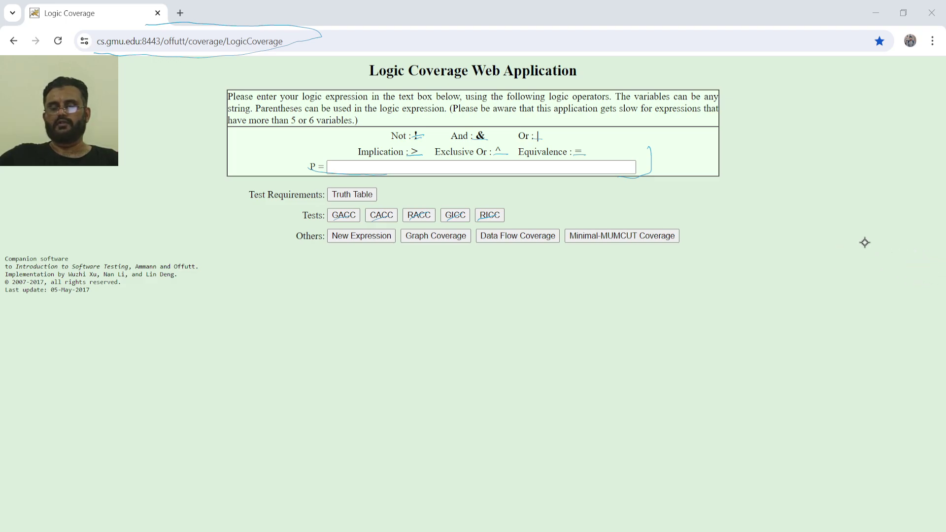
key("Escape")
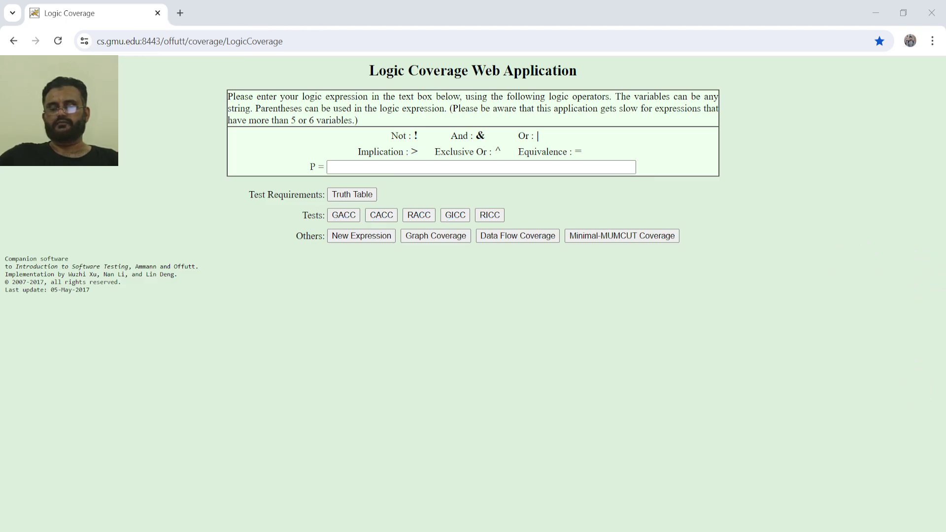
- Enter the logic expression a & (b | c) for P and generate its truth table
left_click(389, 166)
type("A > B > C")
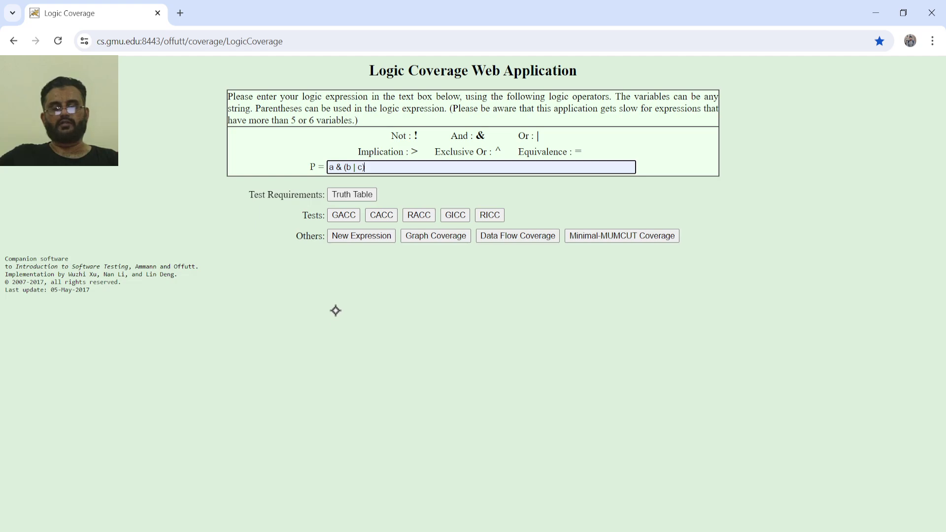
left_click(340, 195)
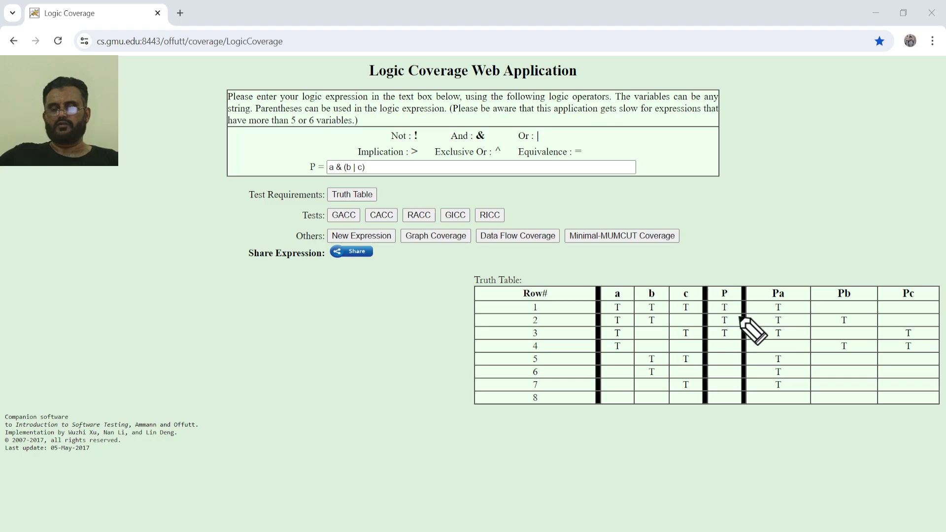
- Mark the true P entries and rows 1 and 8, and draw arrows to columns a, b, c, Pa, Pb and Pc
left_click_drag(734, 299, 730, 340)
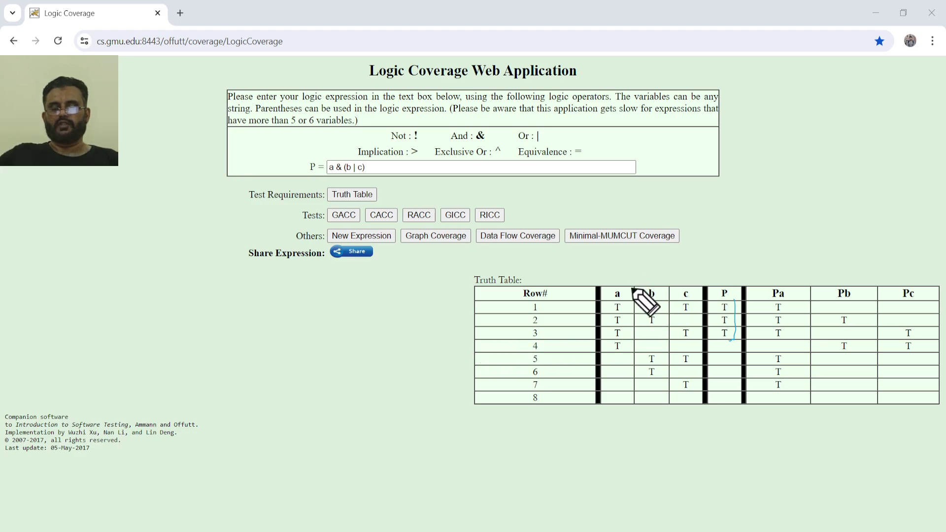
mouse_move(615, 249)
left_mouse_down()
mouse_move(616, 270)
mouse_move(622, 261)
mouse_move(651, 272)
mouse_move(654, 258)
mouse_move(685, 270)
mouse_move(692, 259)
left_mouse_up()
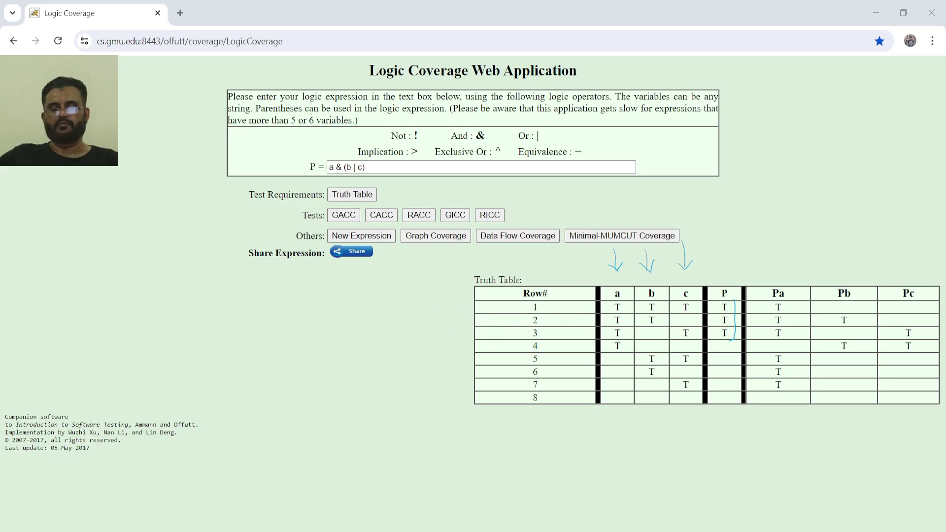
left_click_drag(439, 306, 471, 311)
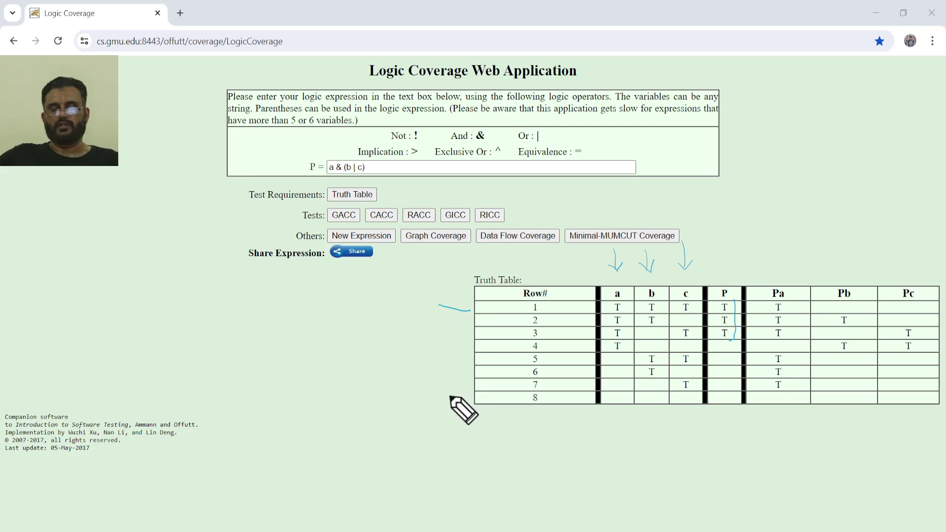
left_click_drag(441, 395, 468, 397)
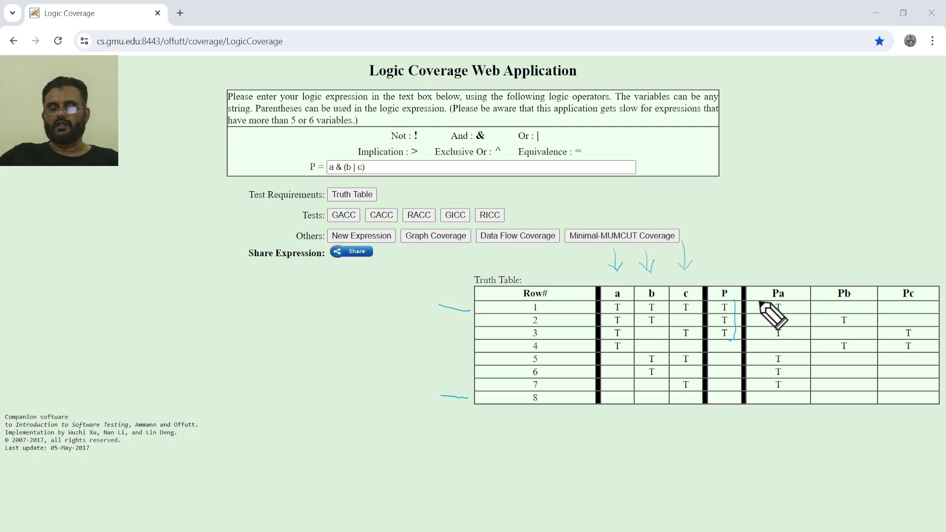
mouse_move(774, 243)
left_mouse_down()
mouse_move(774, 275)
mouse_move(762, 271)
left_mouse_up()
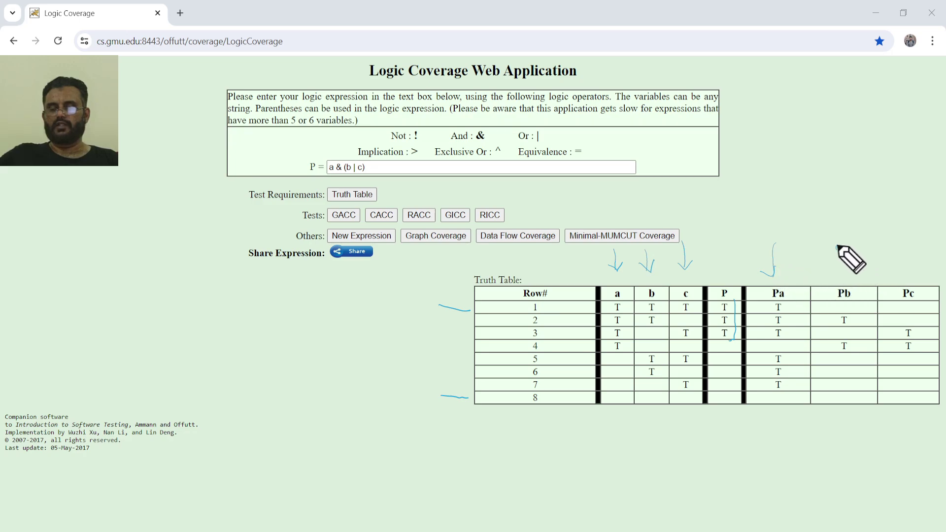
mouse_move(837, 245)
left_mouse_down()
mouse_move(837, 274)
mouse_move(844, 262)
left_mouse_up()
mouse_move(898, 246)
left_mouse_down()
mouse_move(897, 272)
mouse_move(889, 263)
mouse_move(904, 262)
left_mouse_up()
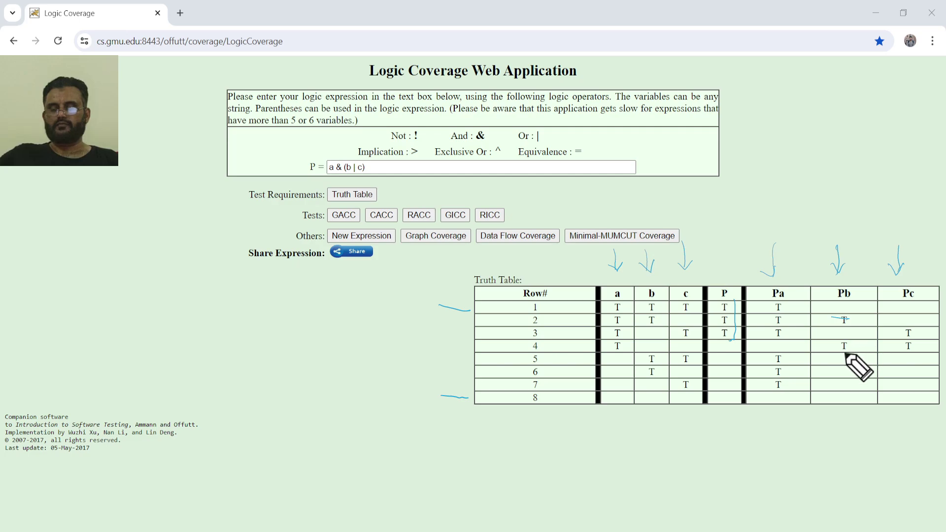
- Mark the Pb, b, a, c and P entries of truth table rows 2 and 4 plus Pc in row 3, and erase the annotations
left_click_drag(833, 340, 852, 345)
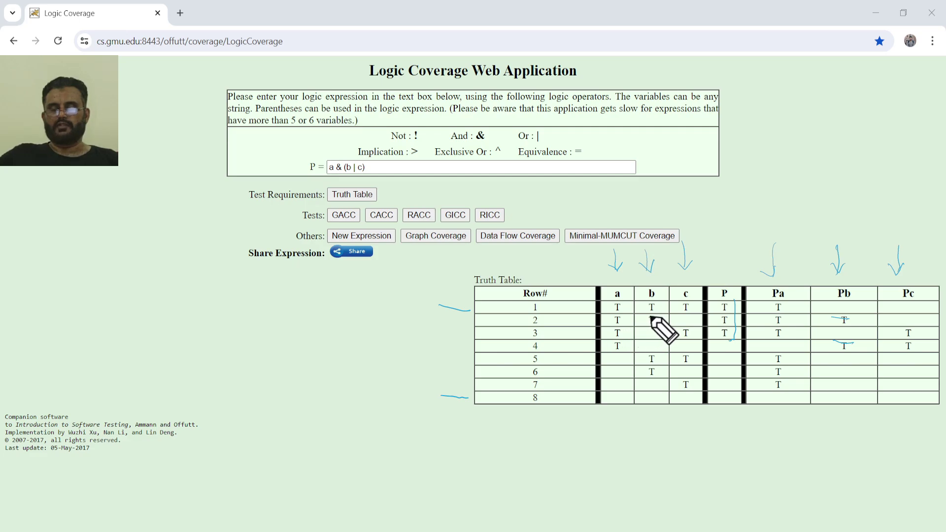
left_click_drag(647, 319, 659, 318)
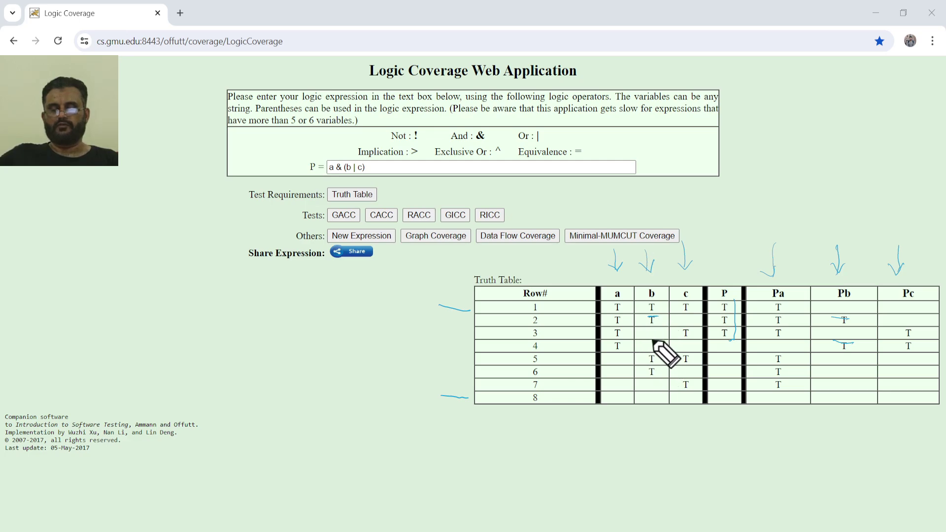
mouse_move(658, 340)
left_mouse_down()
mouse_move(645, 342)
mouse_move(655, 346)
left_mouse_up()
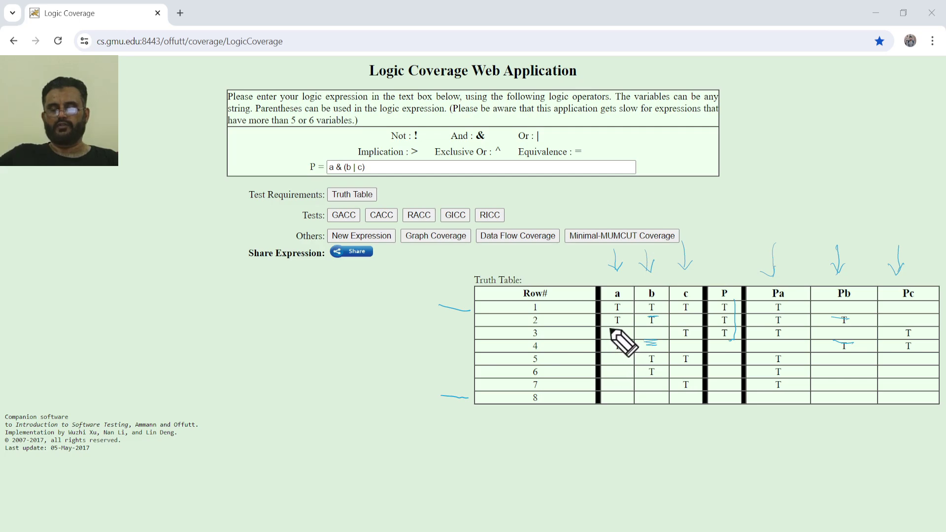
left_click_drag(594, 320, 610, 319)
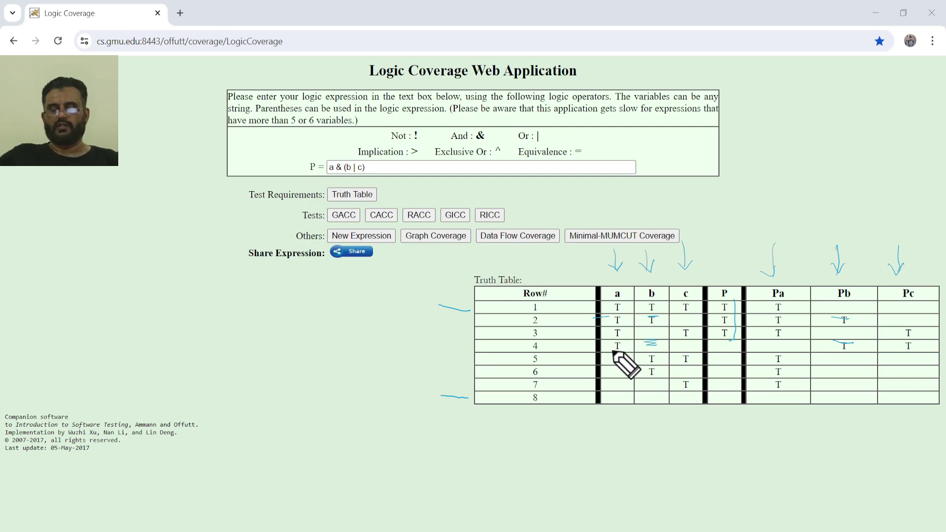
left_click_drag(620, 343, 609, 343)
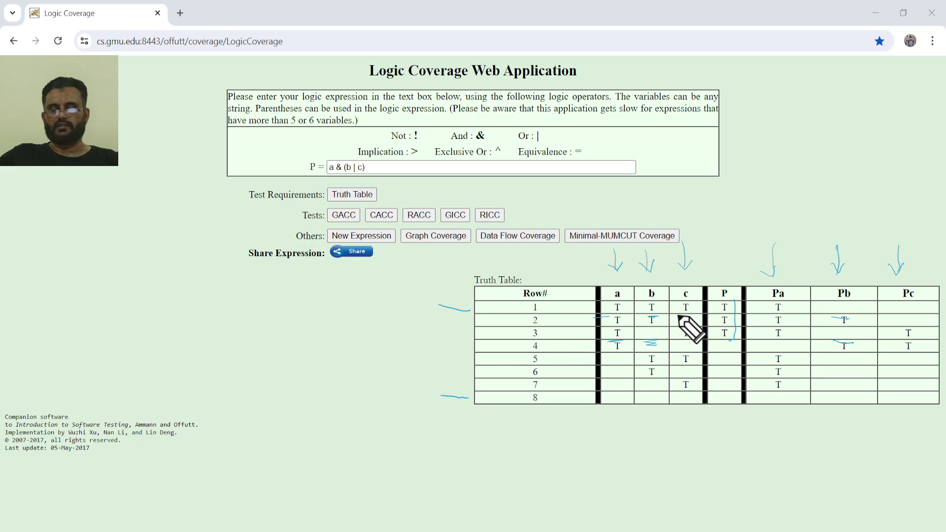
left_click_drag(685, 319, 692, 319)
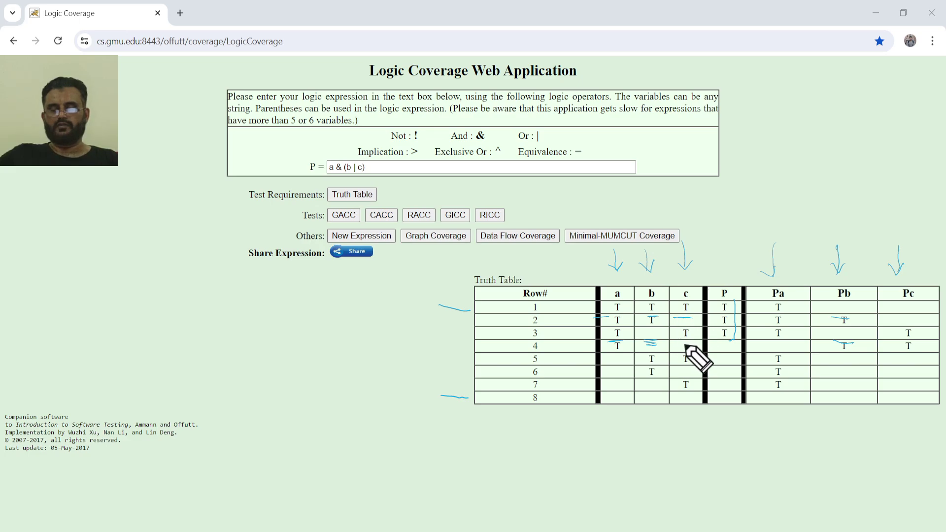
left_click_drag(687, 344, 674, 343)
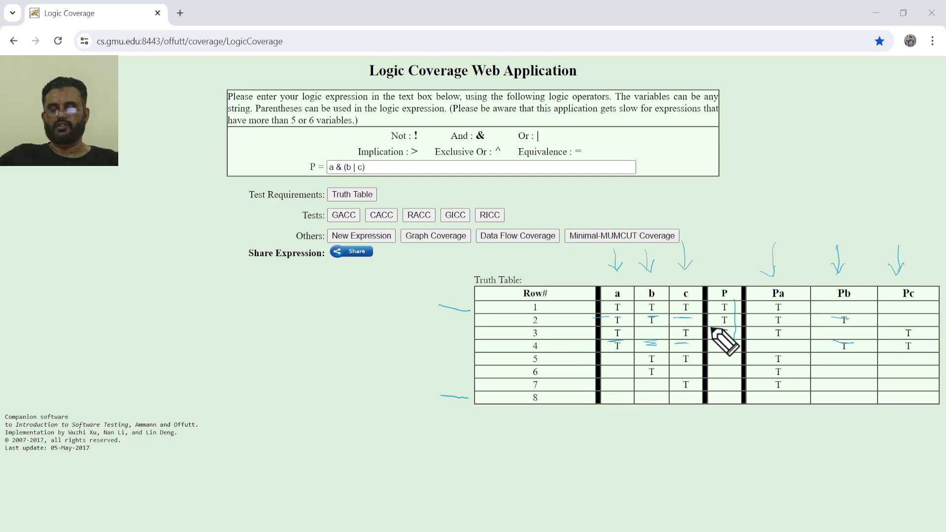
mouse_move(697, 318)
left_mouse_down()
mouse_move(715, 319)
mouse_move(722, 341)
left_mouse_up()
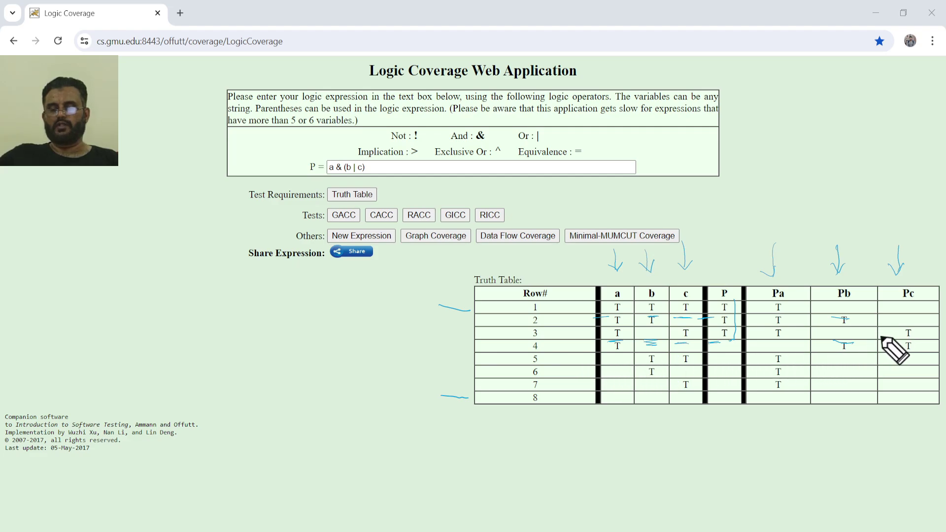
mouse_move(897, 326)
left_mouse_down()
mouse_move(882, 327)
mouse_move(882, 345)
left_mouse_up()
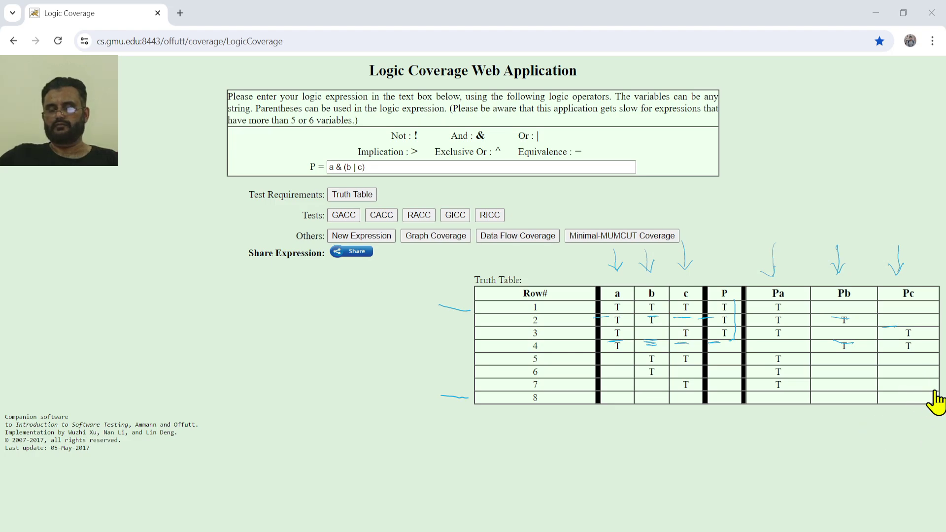
key("e")
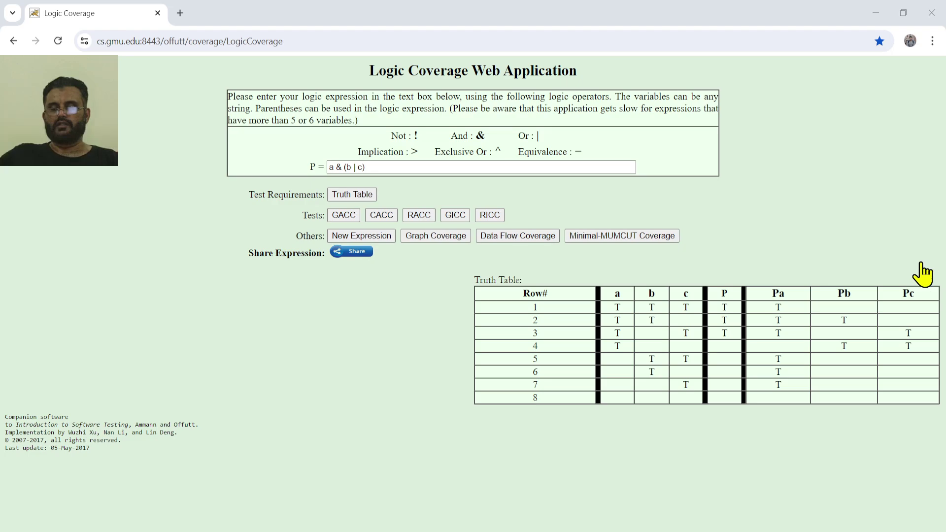
- Generate the GACC tests, and mark major clause a and its possible test pair (3,7) with the pen
left_click(340, 213)
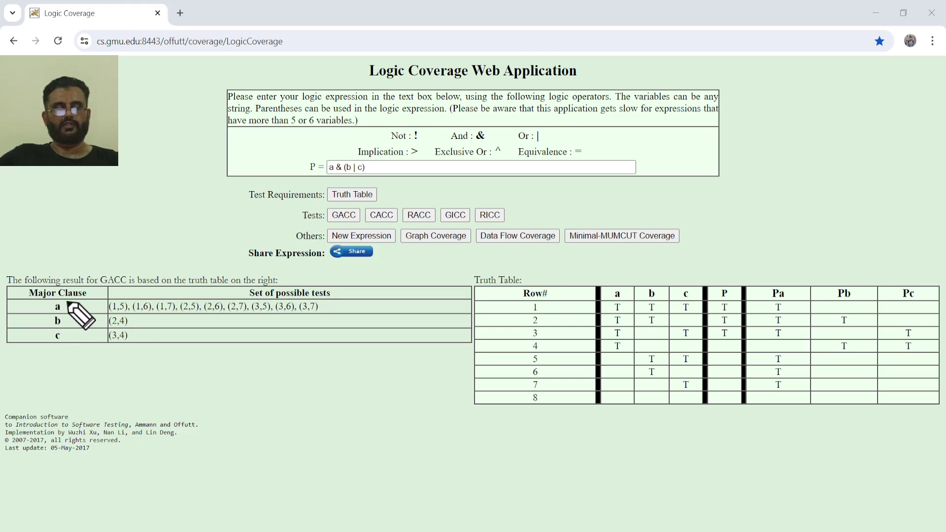
left_click_drag(65, 304, 71, 298)
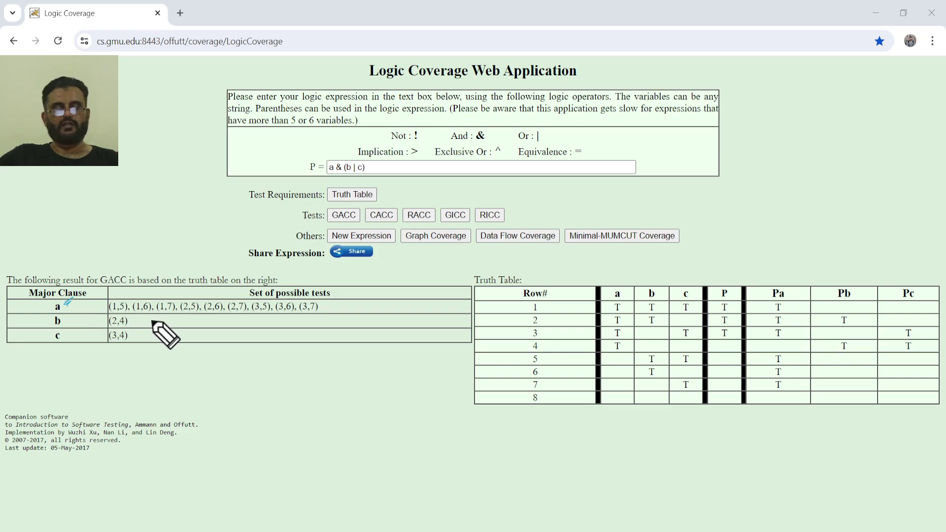
left_click_drag(330, 304, 317, 310)
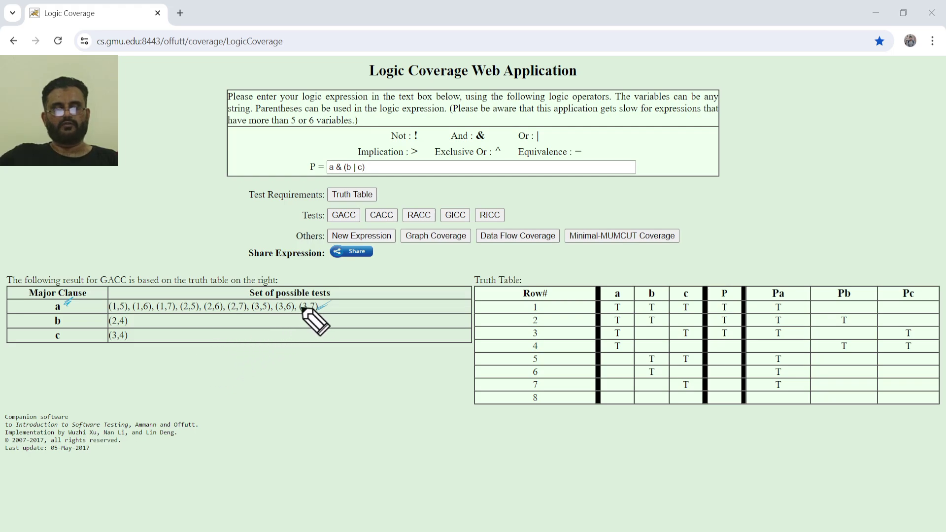
left_click_drag(301, 306, 314, 306)
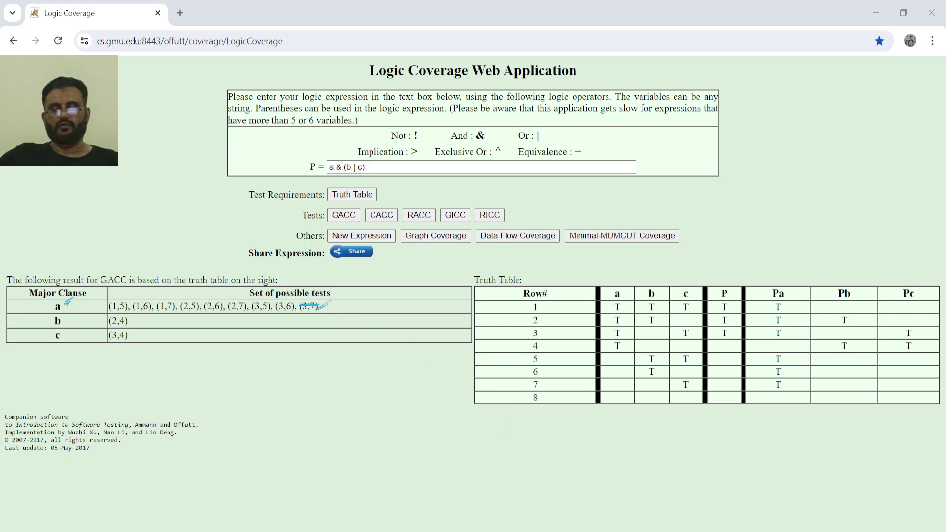
- Mark truth table rows 3 and 7 and circle their a, b and c entries
left_click_drag(525, 330, 547, 327)
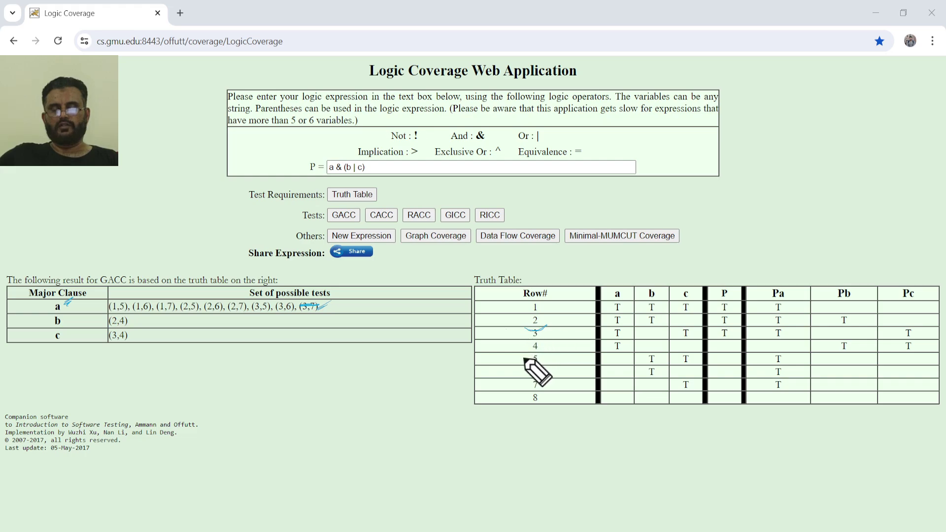
left_click_drag(527, 376, 546, 374)
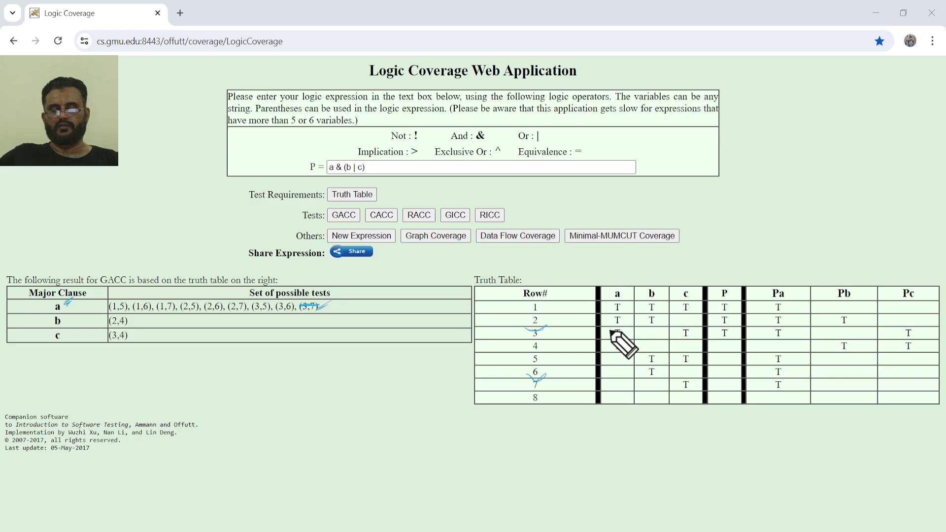
mouse_move(611, 331)
left_mouse_down()
mouse_move(630, 324)
mouse_move(610, 326)
left_mouse_up()
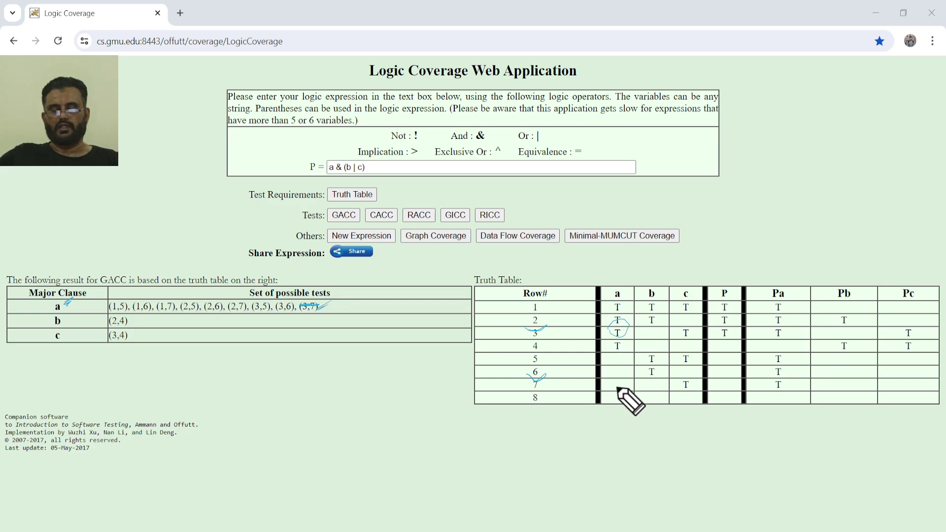
mouse_move(620, 376)
left_mouse_down()
mouse_move(621, 385)
mouse_move(624, 375)
left_mouse_up()
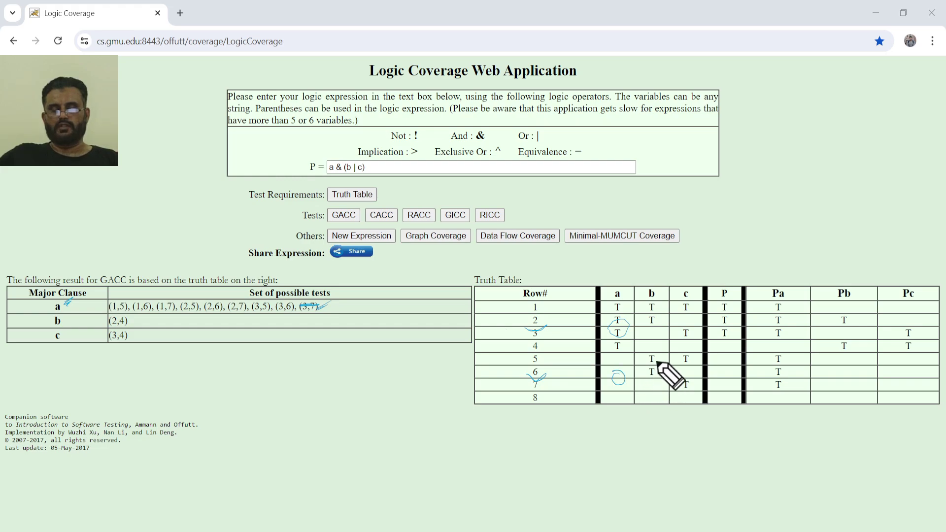
mouse_move(652, 329)
left_mouse_down()
mouse_move(644, 331)
mouse_move(685, 324)
mouse_move(691, 337)
mouse_move(680, 328)
left_mouse_up()
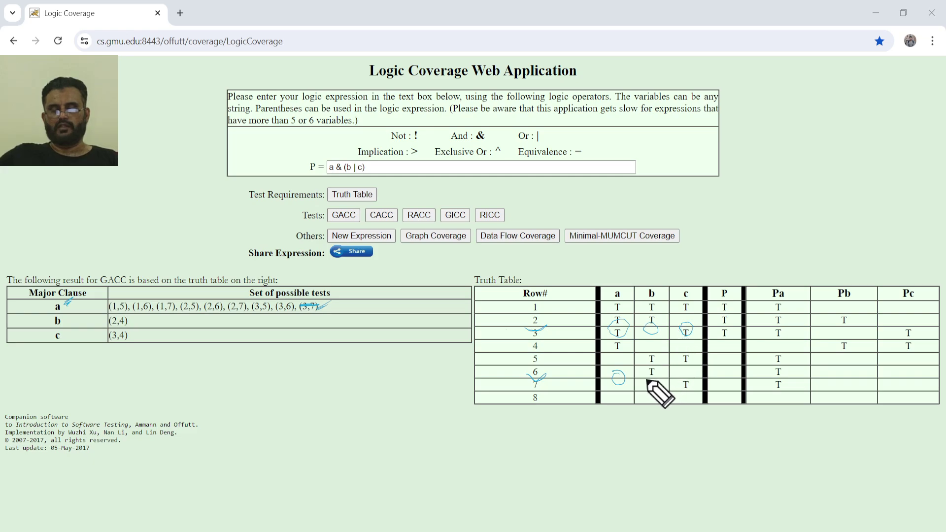
mouse_move(647, 377)
left_mouse_down()
mouse_move(690, 387)
mouse_move(684, 380)
left_mouse_up()
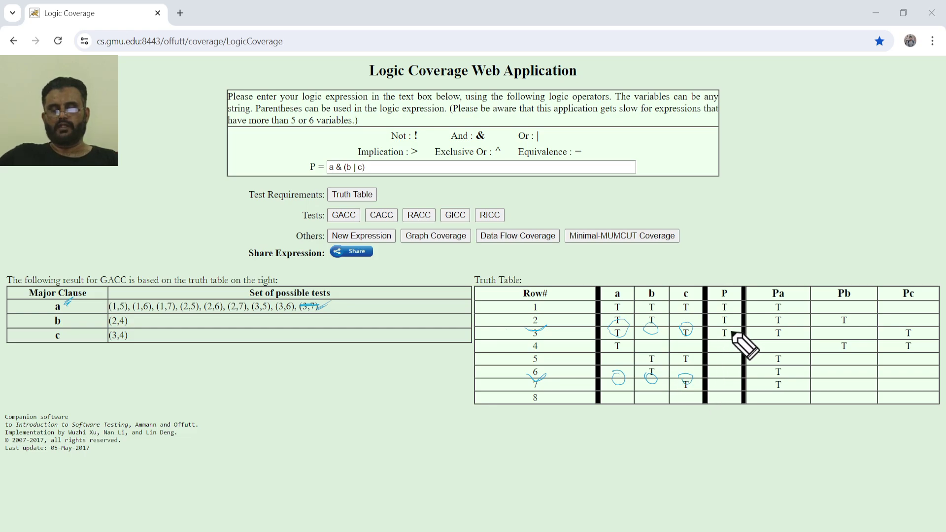
- Circle the P entries of rows 3 and 7, generate the CACC tests and erase the annotations
left_click_drag(722, 318, 720, 332)
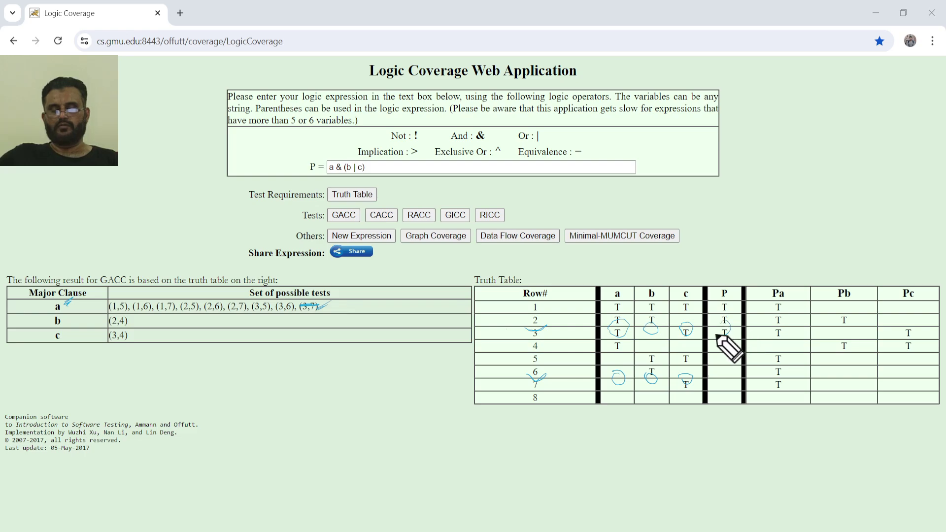
mouse_move(722, 375)
left_mouse_down()
mouse_move(731, 379)
mouse_move(718, 381)
left_mouse_up()
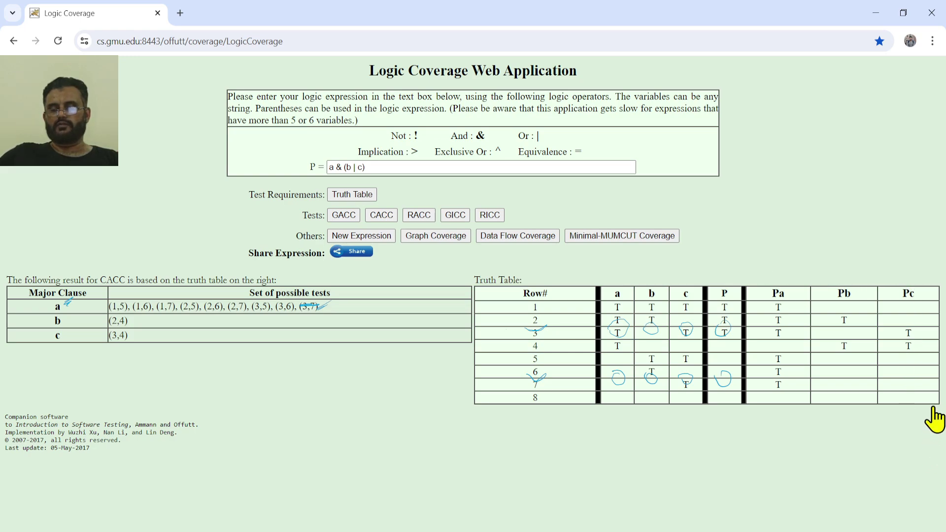
key("Escape")
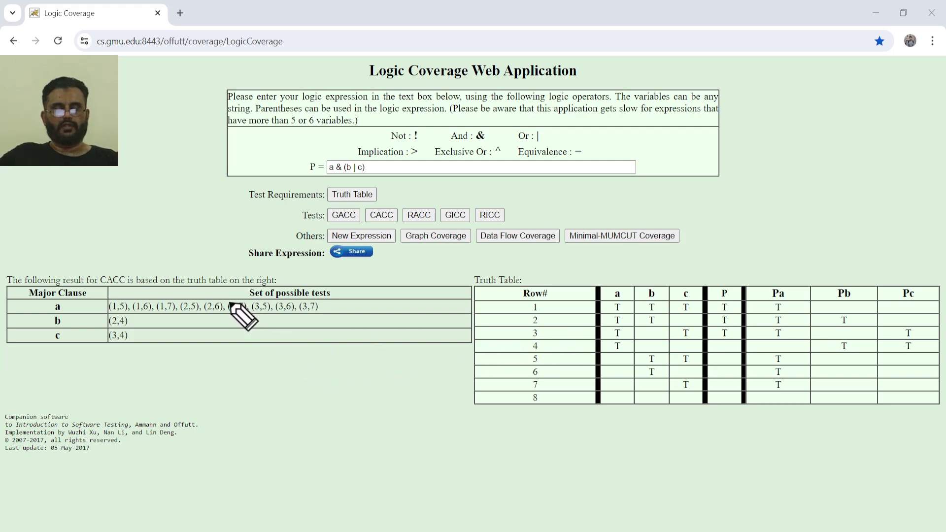
- Mark the pair (2,7) for clause a in the CACC tests and the matching truth table rows 2 and 7
left_click_drag(227, 304, 246, 303)
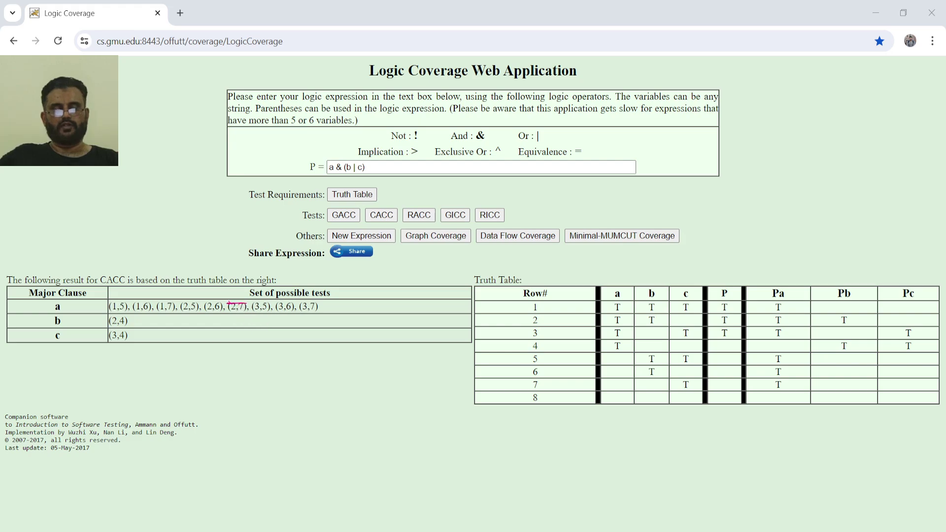
left_click_drag(520, 320, 548, 319)
left_click_drag(521, 379, 544, 377)
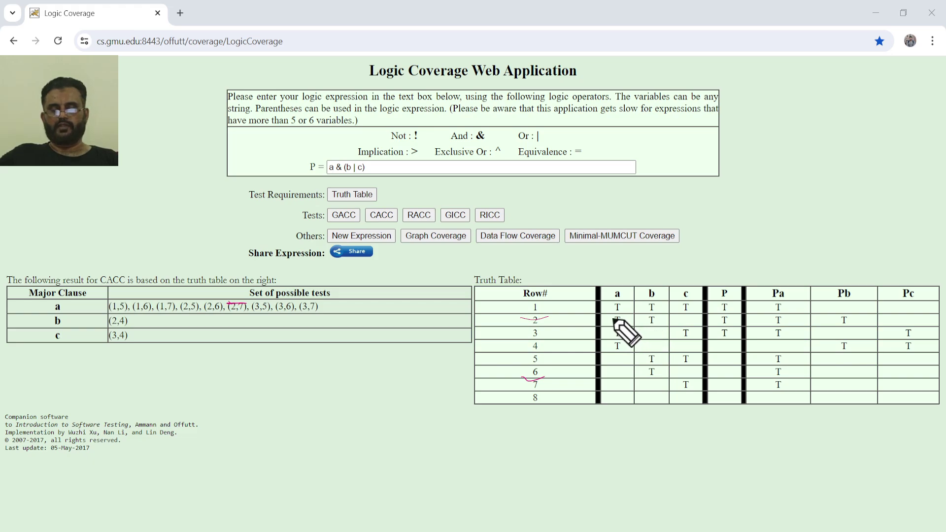
- Circle the a, b and c entries of rows 2 and 7 and the P entries of rows 3 and 7, and erase the annotations
mouse_move(609, 318)
left_mouse_down()
mouse_move(623, 321)
mouse_move(613, 314)
left_mouse_up()
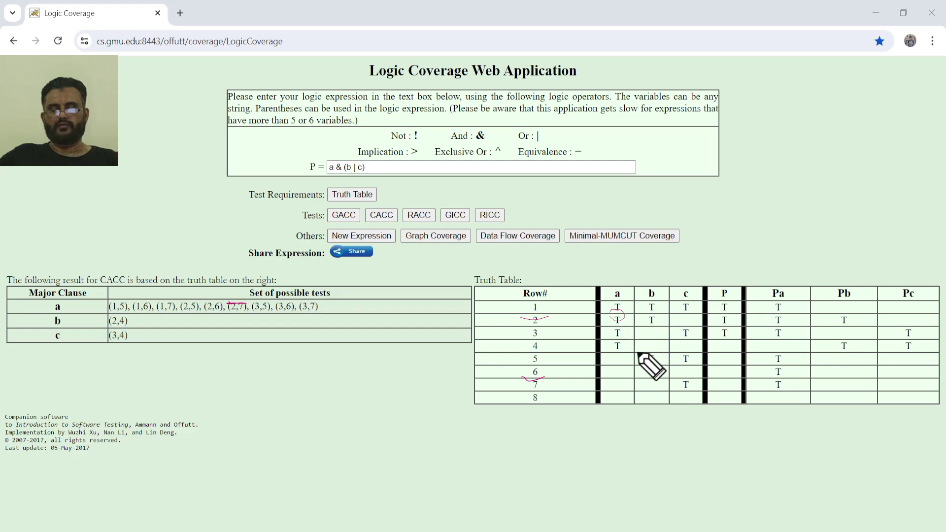
mouse_move(623, 373)
left_mouse_down()
mouse_move(612, 380)
mouse_move(619, 372)
left_mouse_up()
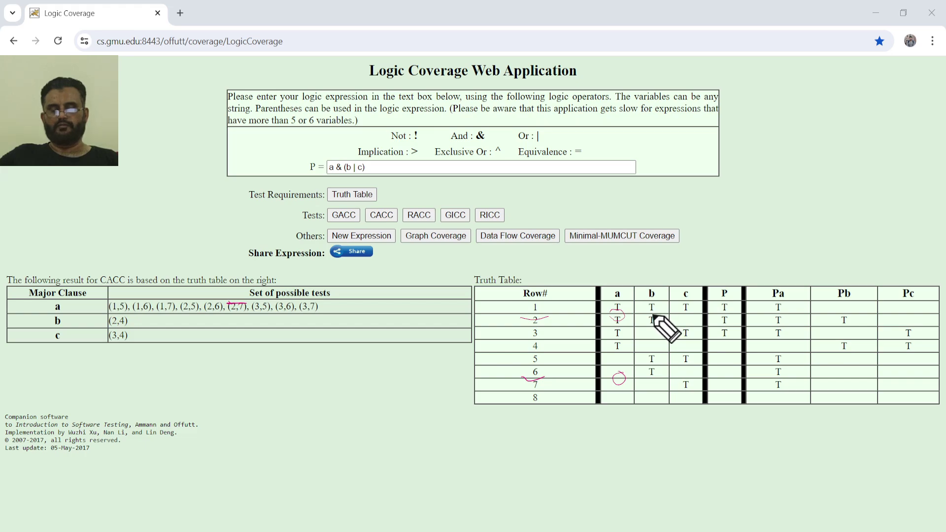
mouse_move(650, 315)
left_mouse_down()
mouse_move(656, 324)
mouse_move(652, 315)
left_mouse_up()
left_click_drag(653, 375, 653, 380)
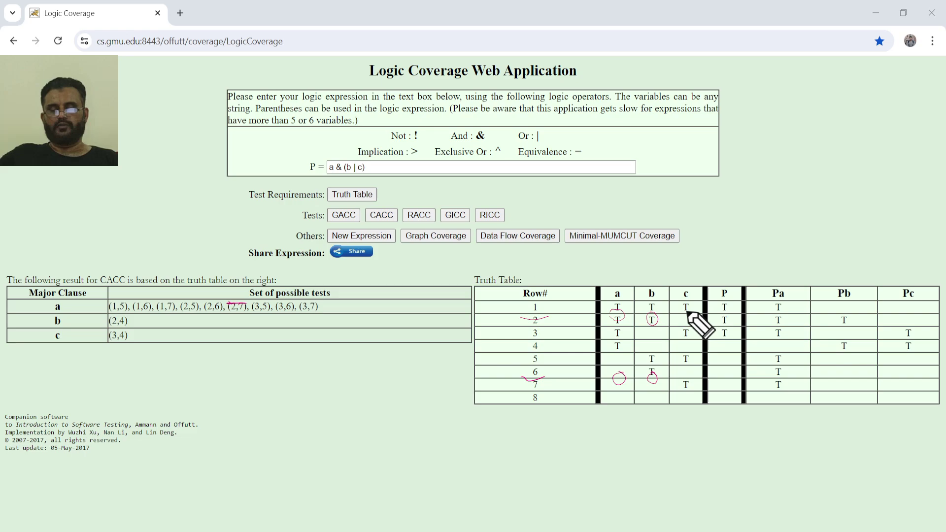
mouse_move(687, 313)
left_mouse_down()
mouse_move(687, 328)
mouse_move(687, 312)
left_mouse_up()
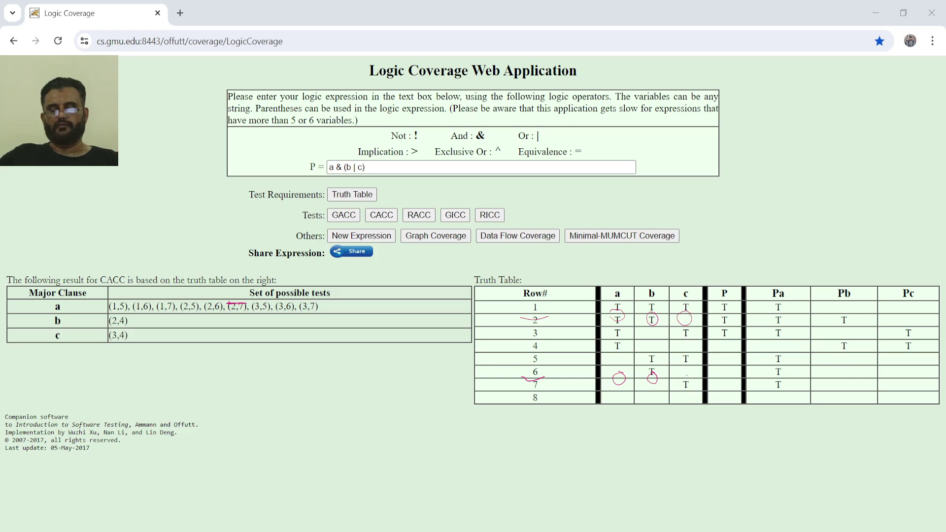
mouse_move(685, 375)
left_mouse_down()
mouse_move(687, 390)
mouse_move(694, 377)
left_mouse_up()
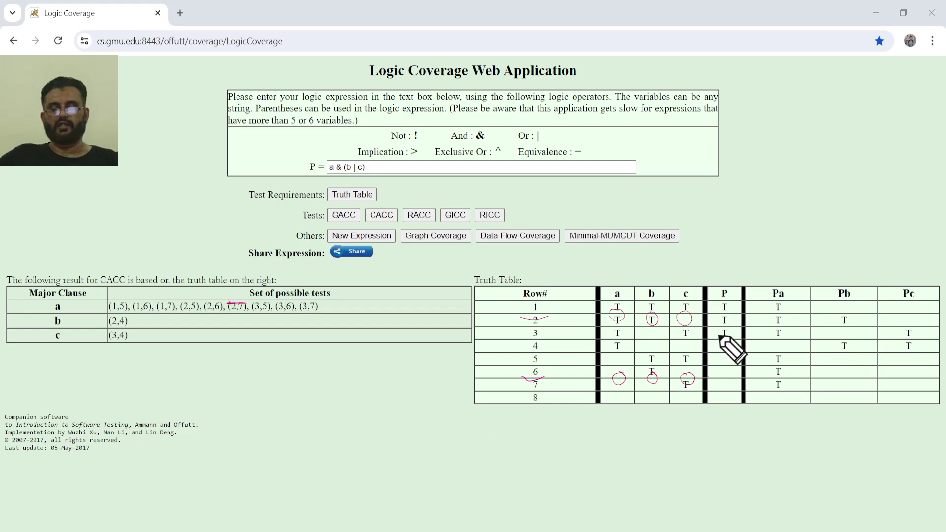
mouse_move(726, 326)
left_mouse_down()
mouse_move(718, 334)
mouse_move(722, 327)
left_mouse_up()
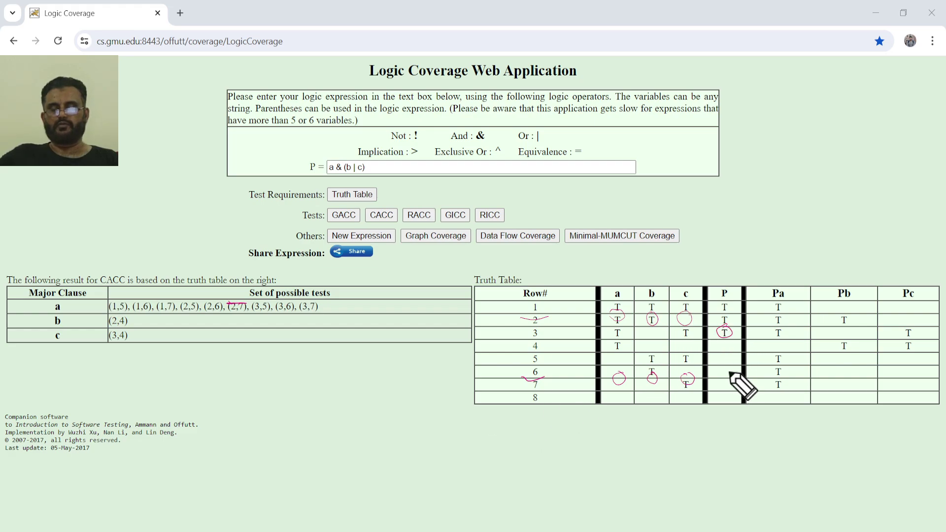
mouse_move(727, 374)
left_mouse_down()
mouse_move(720, 385)
mouse_move(727, 373)
left_mouse_up()
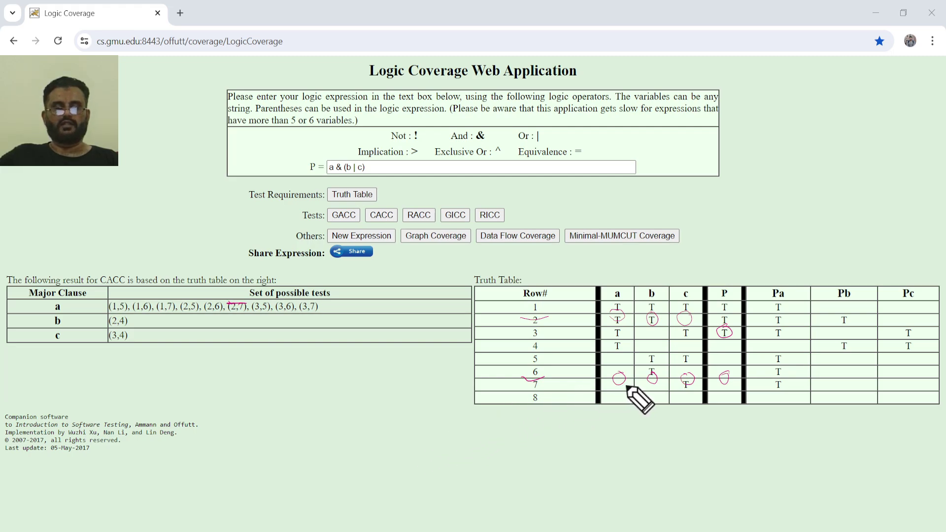
key("Escape")
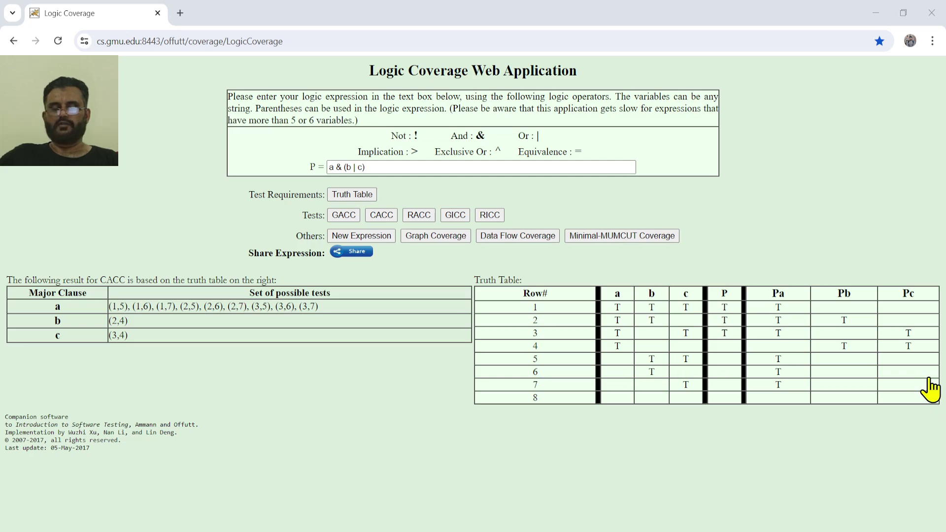
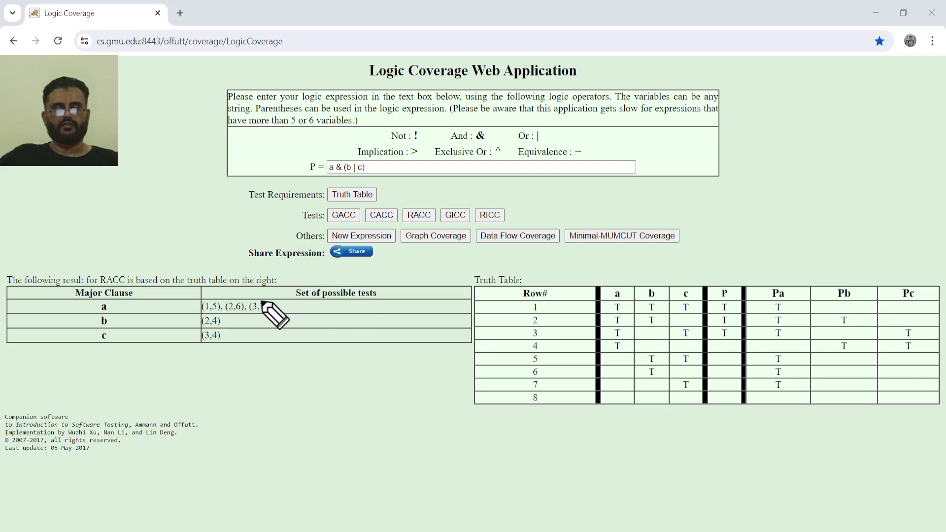
- Mark the pair (2,6) for clause a in the RACC tests and the matching truth table rows 2 and 6
left_click_drag(227, 304, 225, 329)
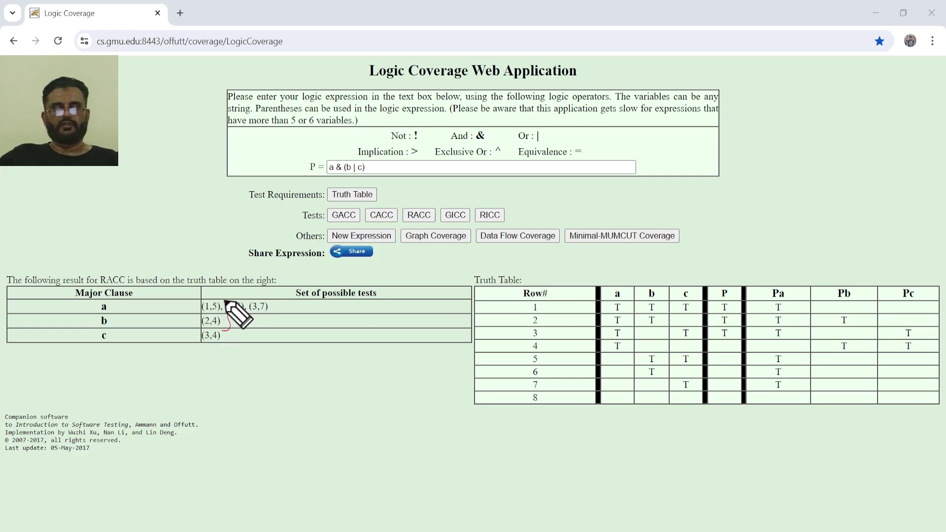
left_click_drag(241, 302, 229, 305)
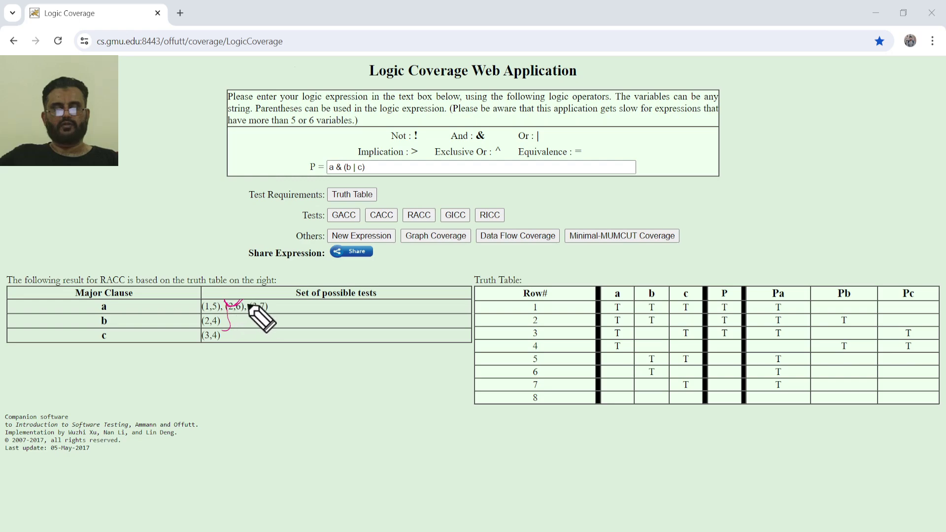
left_click_drag(527, 311, 546, 309)
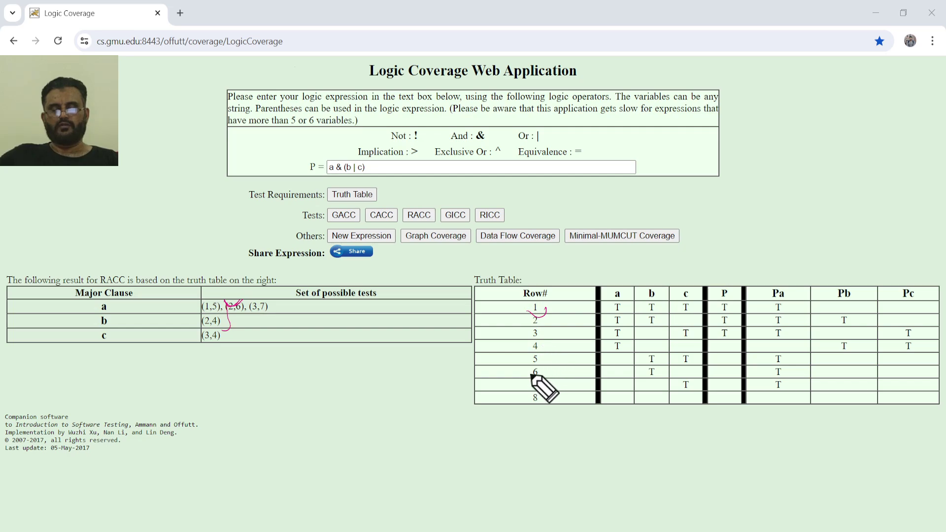
left_click_drag(525, 365, 546, 363)
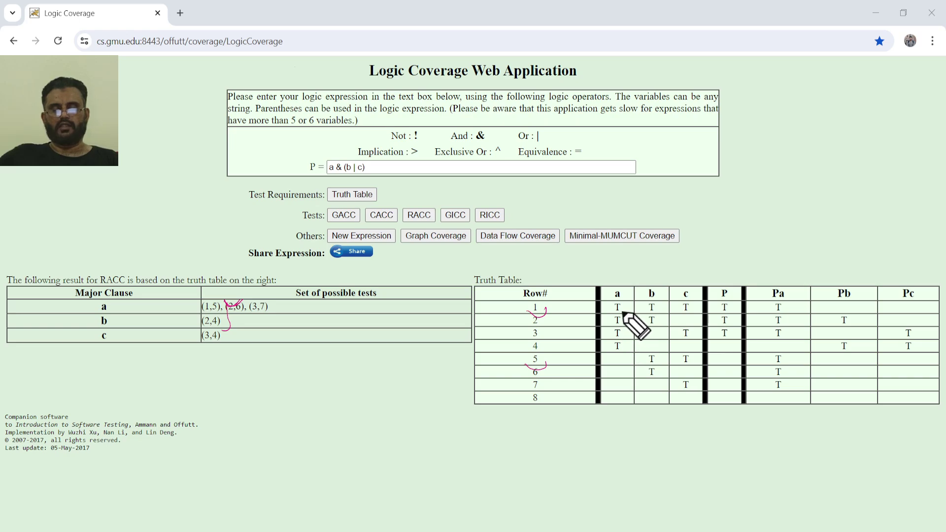
- Circle the a, b, c and P entries of truth table rows 2 and 6, and erase the annotations
left_click_drag(619, 313, 623, 325)
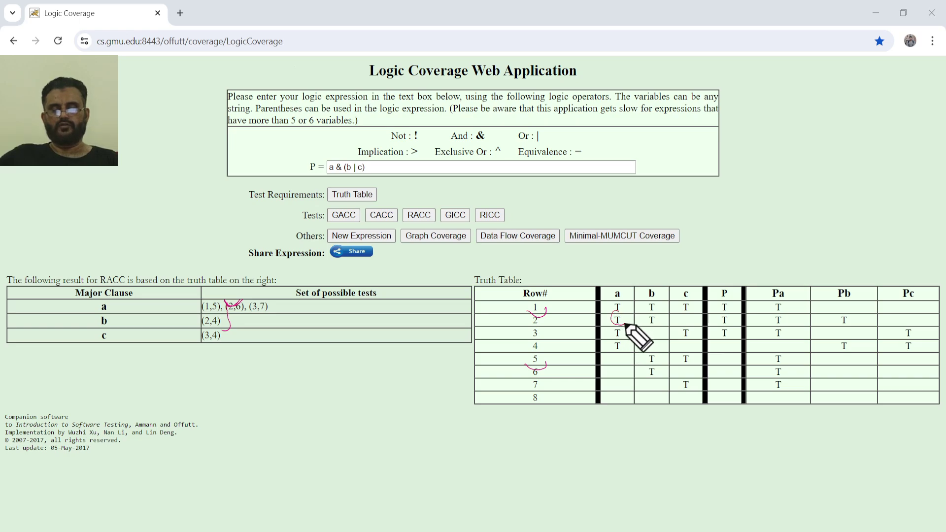
mouse_move(617, 361)
left_mouse_down()
mouse_move(615, 369)
mouse_move(620, 359)
left_mouse_up()
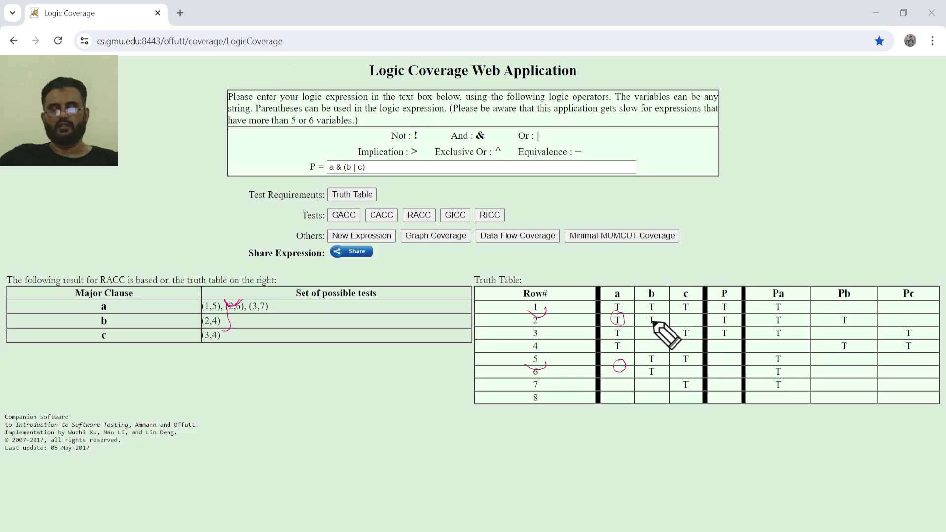
mouse_move(657, 316)
left_mouse_down()
mouse_move(648, 320)
mouse_move(659, 325)
mouse_move(651, 315)
left_mouse_up()
mouse_move(661, 371)
left_mouse_down()
mouse_move(656, 362)
mouse_move(649, 373)
mouse_move(656, 363)
left_mouse_up()
left_click_drag(688, 316, 684, 326)
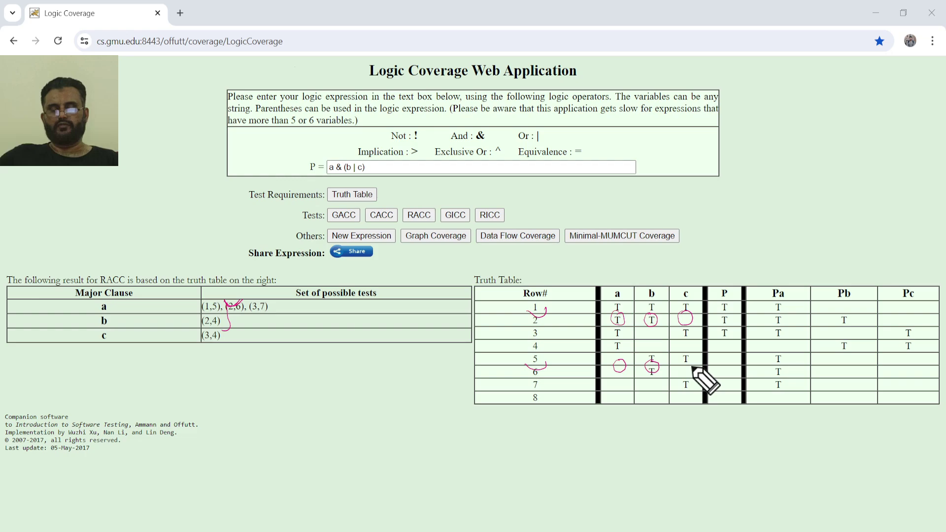
mouse_move(689, 362)
left_mouse_down()
mouse_move(679, 365)
mouse_move(690, 371)
left_mouse_up()
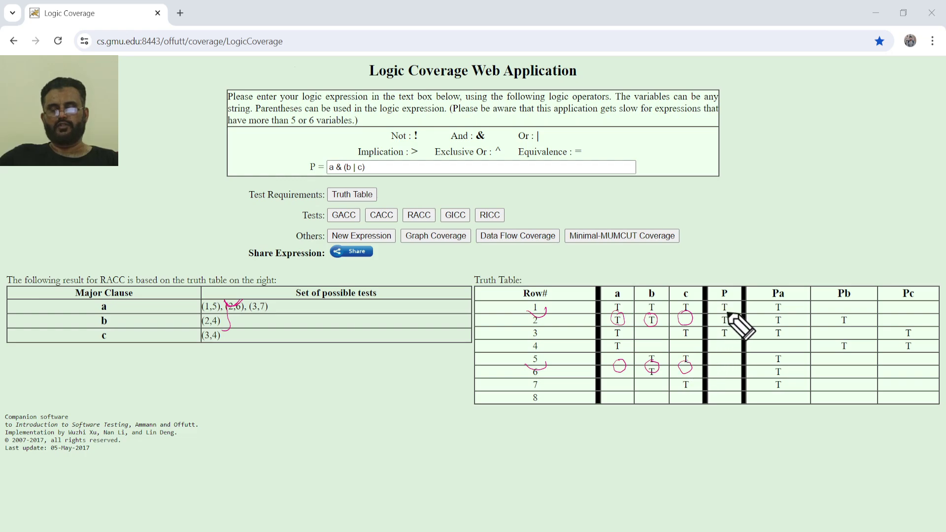
left_click_drag(728, 313, 729, 313)
left_click_drag(730, 359, 729, 360)
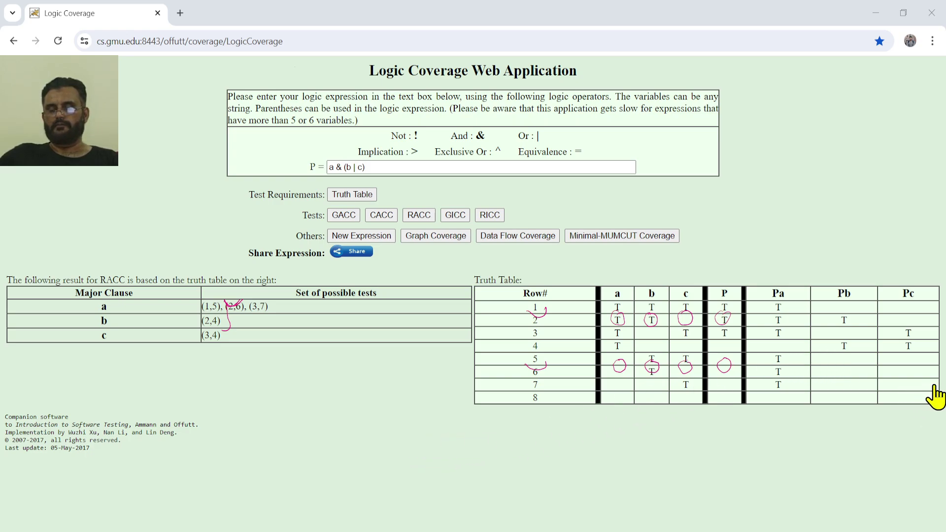
key("Escape")
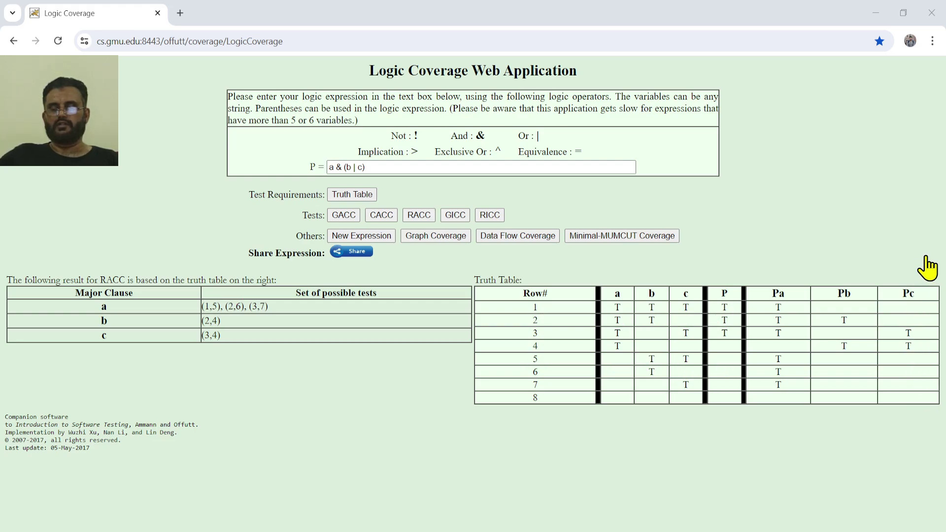
- Generate the GICC tests for the expression a & (b | c)
left_click(456, 212)
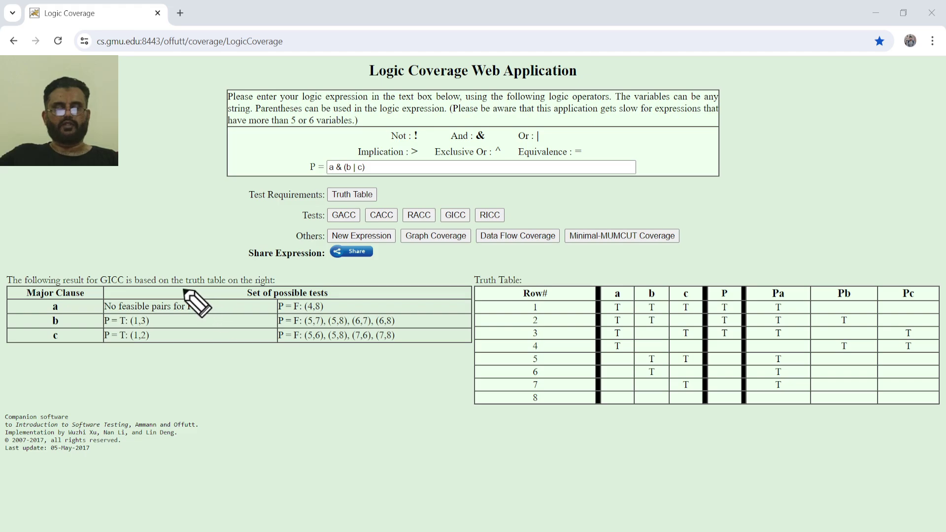
- Circle and cross out P = T for clause a in the GICC tests, and mark the a column and row 3's P entry
mouse_move(188, 284)
left_mouse_down()
mouse_move(217, 294)
mouse_move(182, 300)
mouse_move(184, 286)
left_mouse_up()
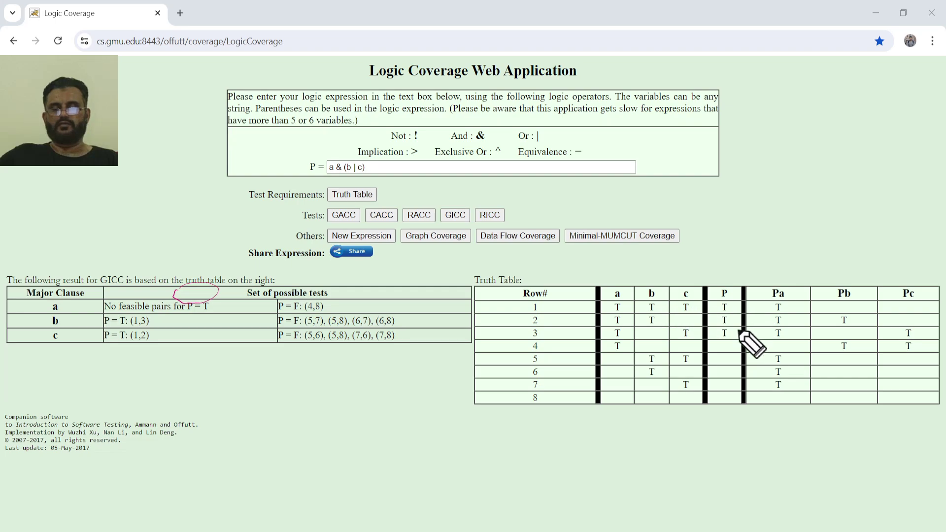
mouse_move(712, 331)
left_mouse_down()
mouse_move(729, 341)
mouse_move(734, 325)
left_mouse_up()
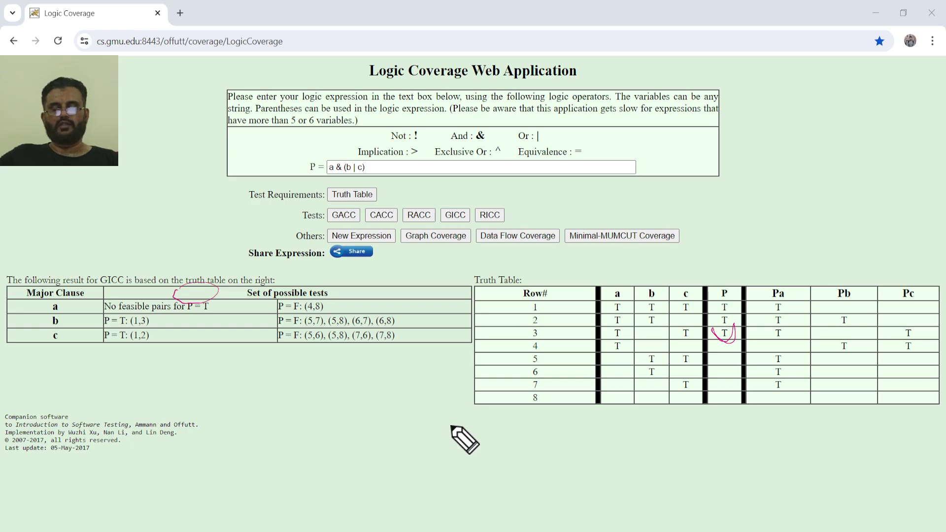
left_click_drag(610, 278, 630, 279)
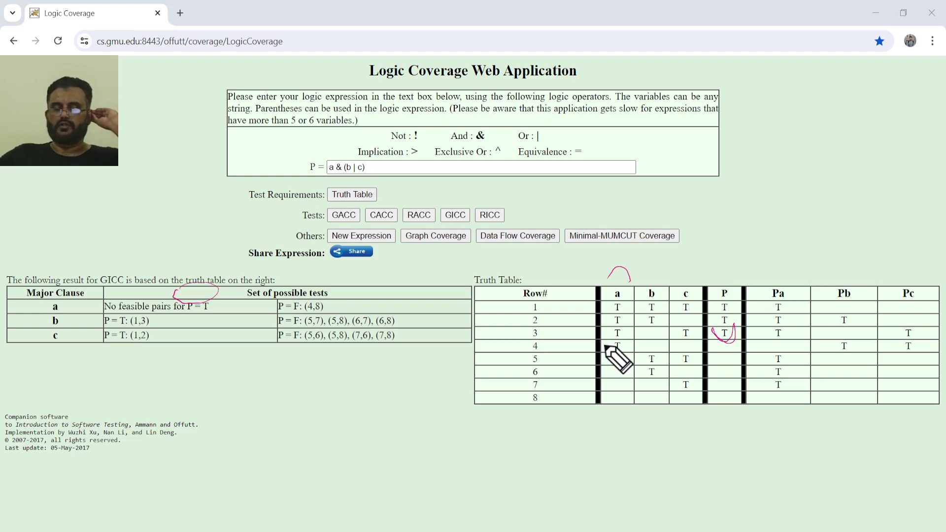
left_click_drag(607, 299, 610, 334)
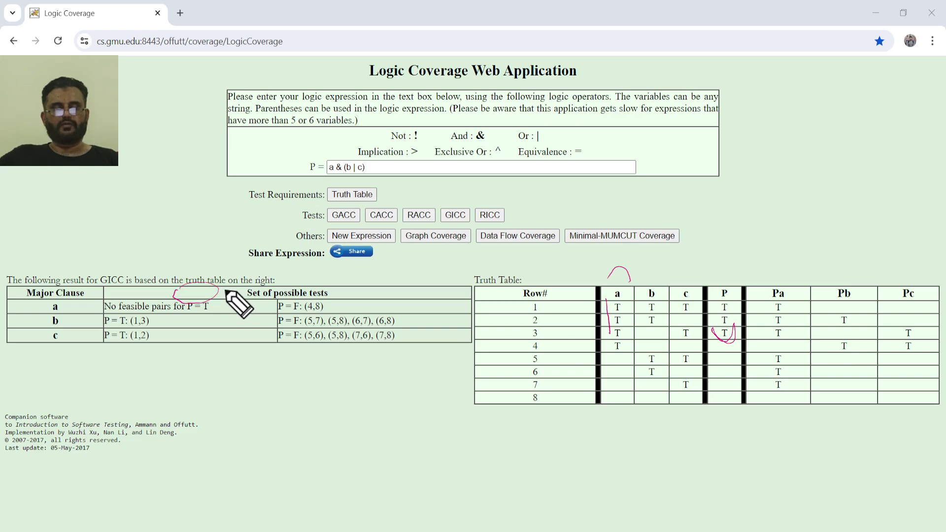
left_click_drag(223, 289, 225, 295)
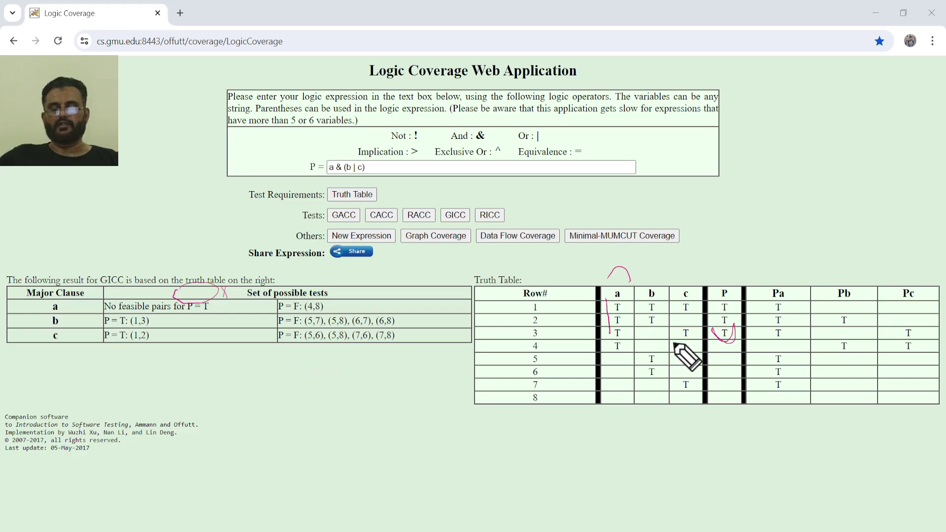
- Mark the a, b, c and P entries of truth table rows 4 and 8 and the P = F pair (4,8) for clause a
mouse_move(710, 380)
left_mouse_down()
mouse_move(720, 394)
mouse_move(740, 380)
left_mouse_up()
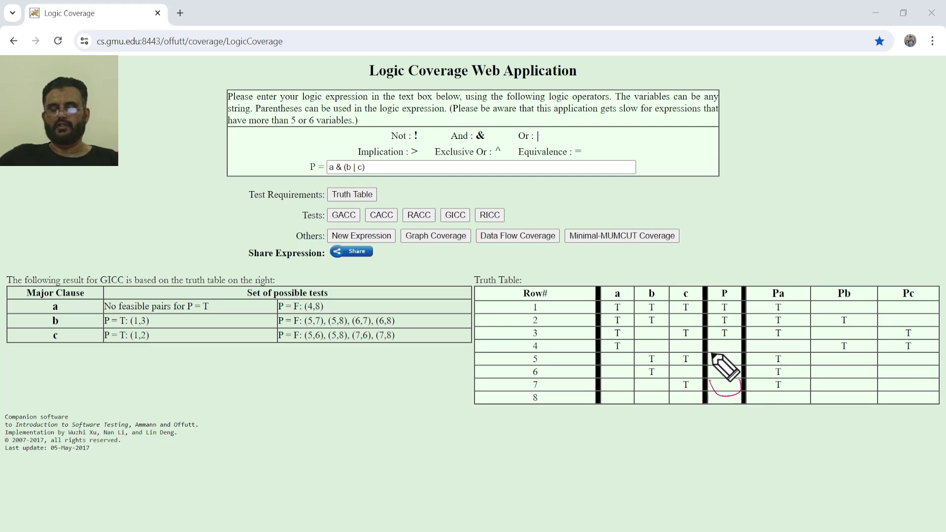
mouse_move(709, 326)
left_mouse_down()
mouse_move(733, 337)
mouse_move(739, 323)
left_mouse_up()
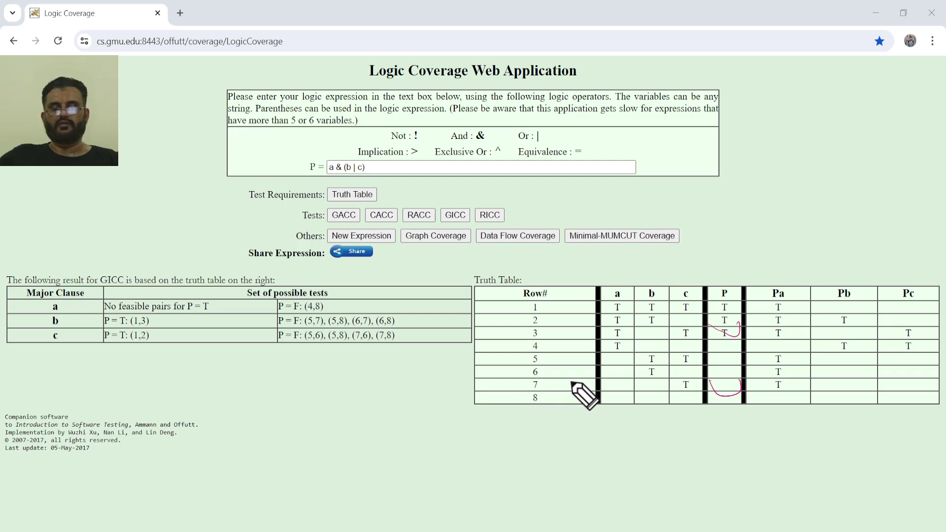
left_click_drag(611, 347, 616, 345)
mouse_move(611, 396)
left_mouse_down()
mouse_move(626, 390)
mouse_move(611, 394)
left_mouse_up()
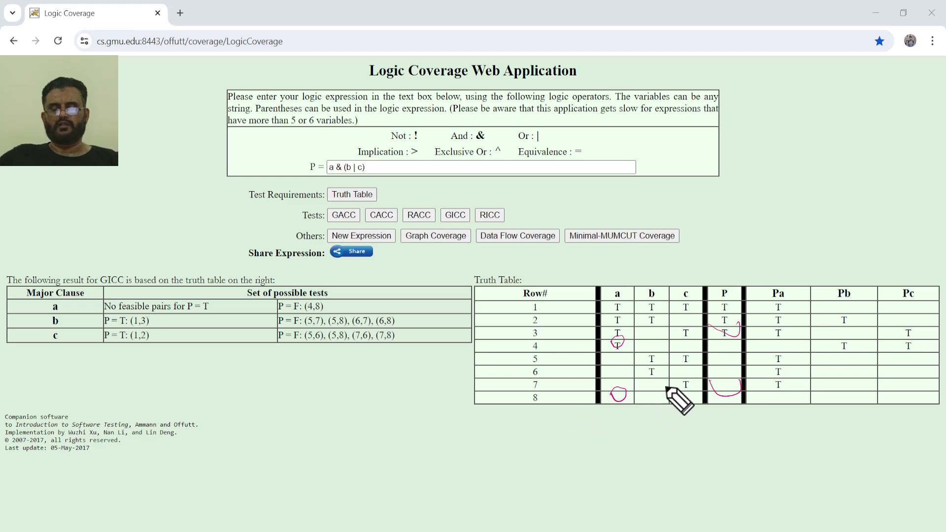
left_click_drag(639, 342, 697, 341)
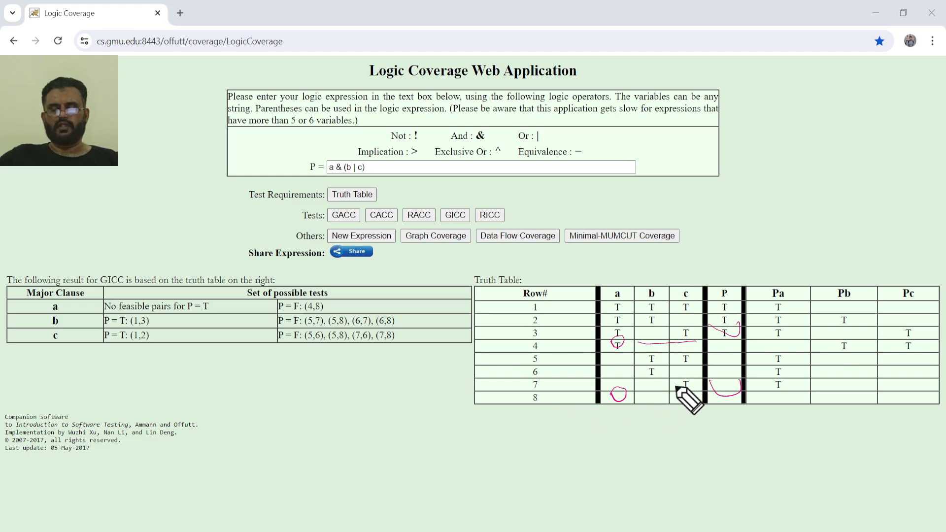
left_click_drag(642, 395, 690, 394)
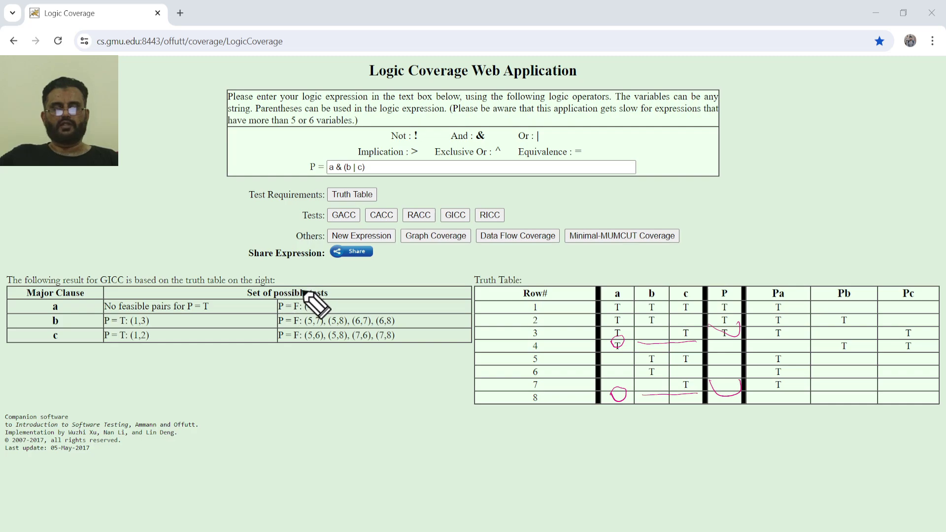
mouse_move(276, 287)
left_mouse_down()
mouse_move(312, 285)
mouse_move(331, 296)
mouse_move(277, 302)
left_mouse_up()
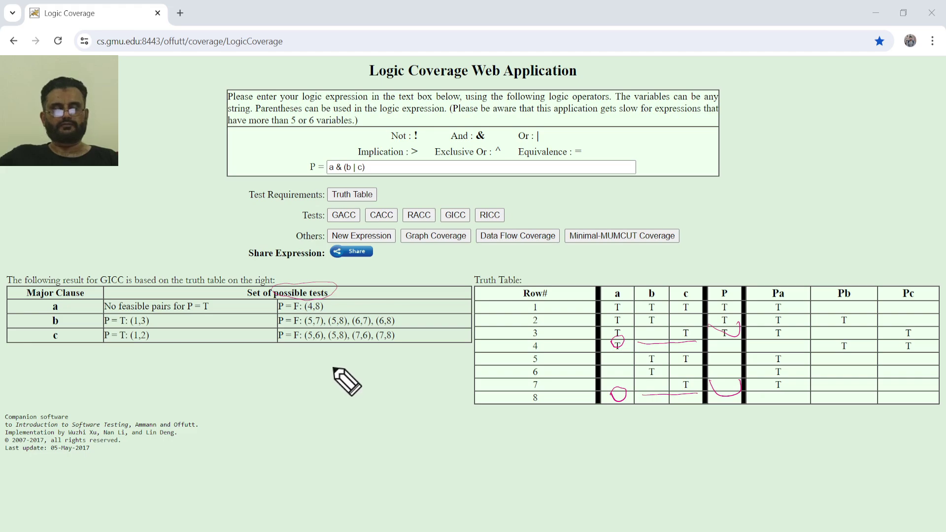
- Mark the GICC pair (1,3) for clause b and the a, b, c and P entries of rows 1 and 3, and erase the annotations
left_click_drag(102, 311, 150, 309)
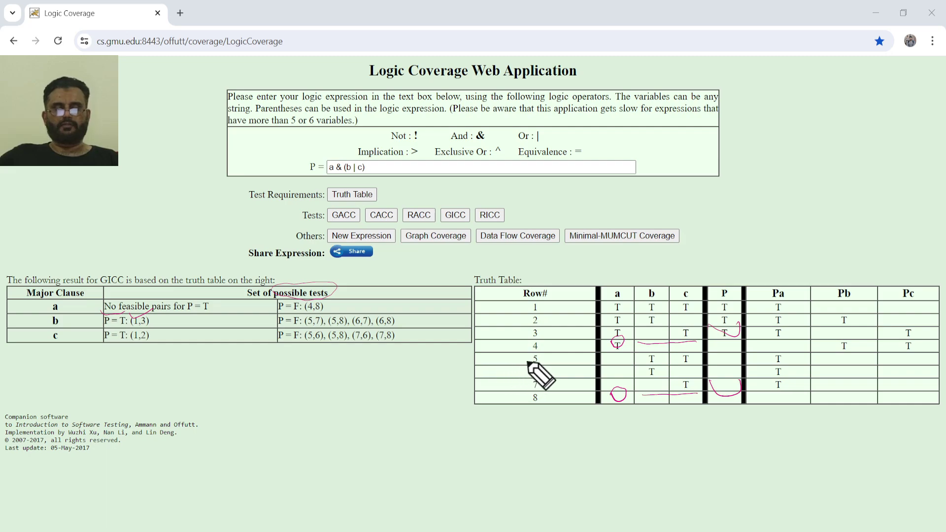
mouse_move(526, 302)
left_mouse_down()
mouse_move(543, 301)
mouse_move(543, 327)
left_mouse_up()
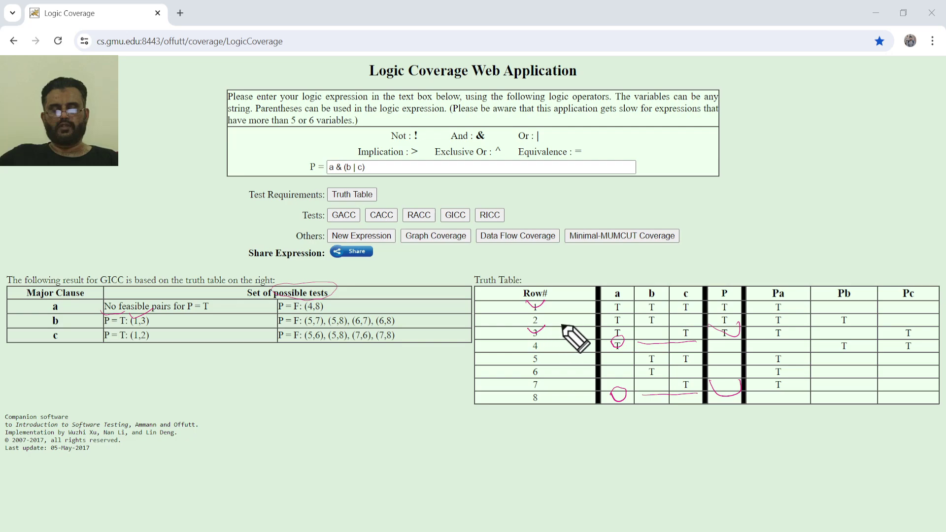
left_click_drag(611, 304, 625, 302)
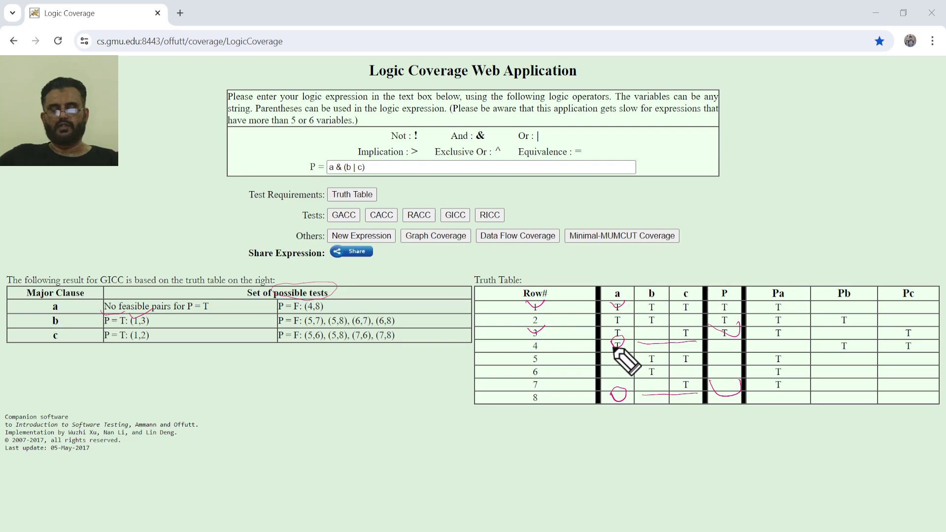
mouse_move(615, 339)
left_mouse_down()
mouse_move(608, 331)
mouse_move(619, 329)
left_mouse_up()
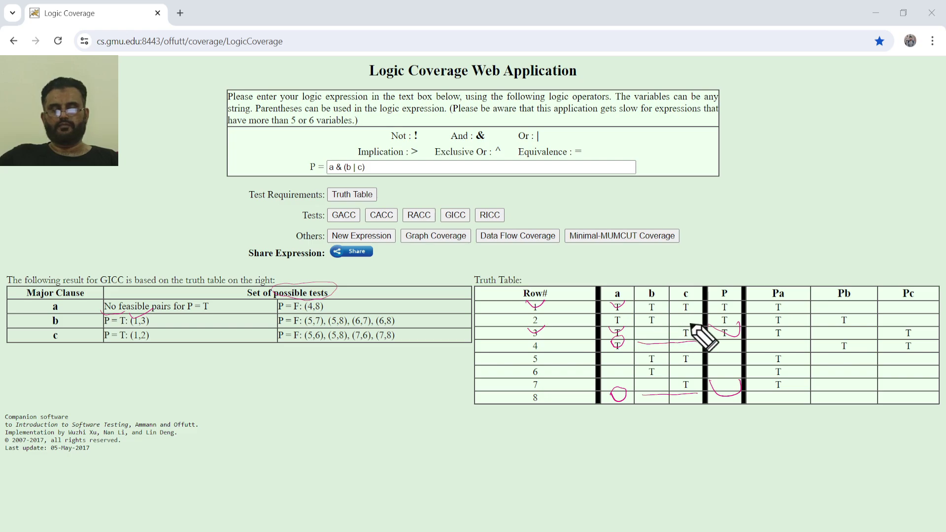
mouse_move(716, 319)
left_mouse_down()
mouse_move(730, 321)
mouse_move(713, 326)
mouse_move(728, 320)
mouse_move(720, 308)
left_mouse_up()
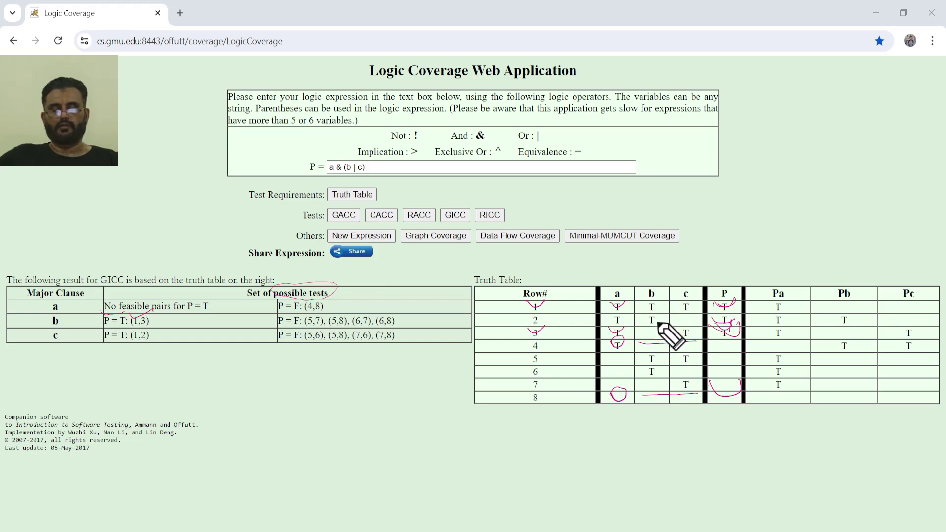
left_click_drag(643, 304, 694, 300)
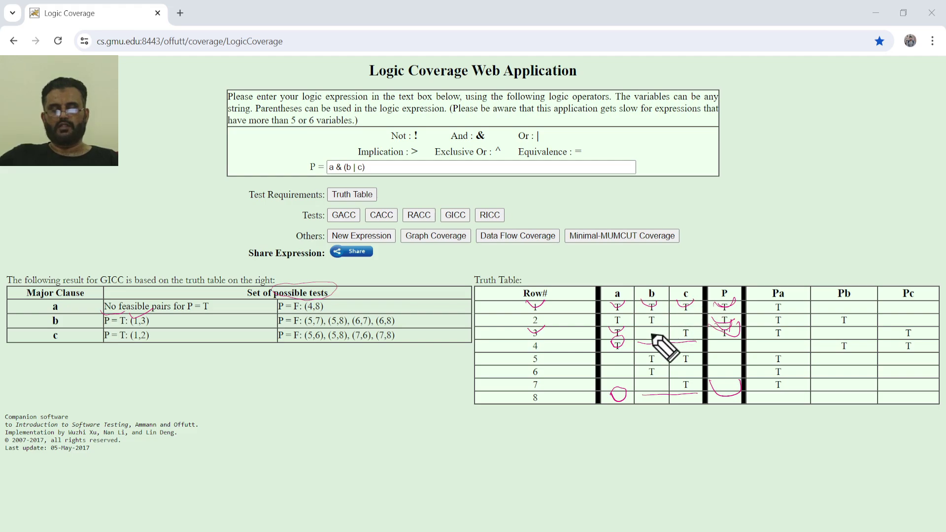
left_click_drag(648, 327, 691, 326)
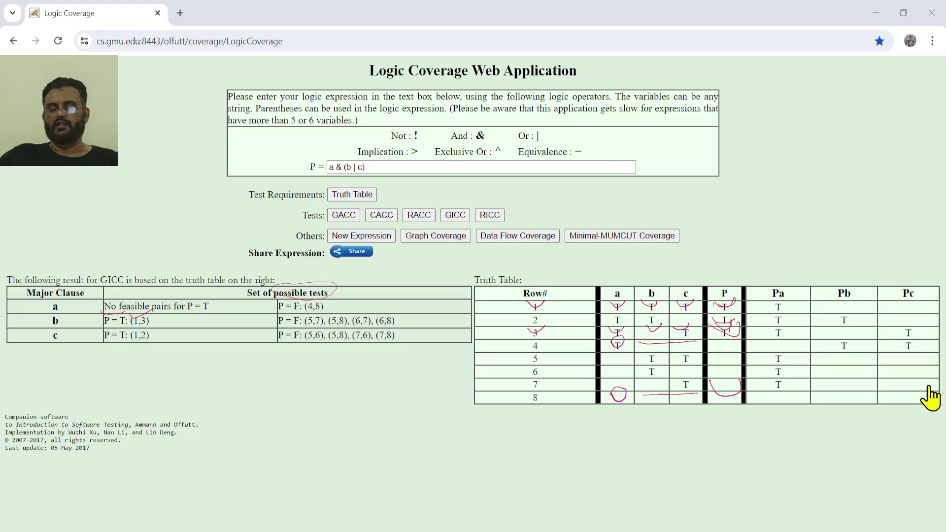
key("e")
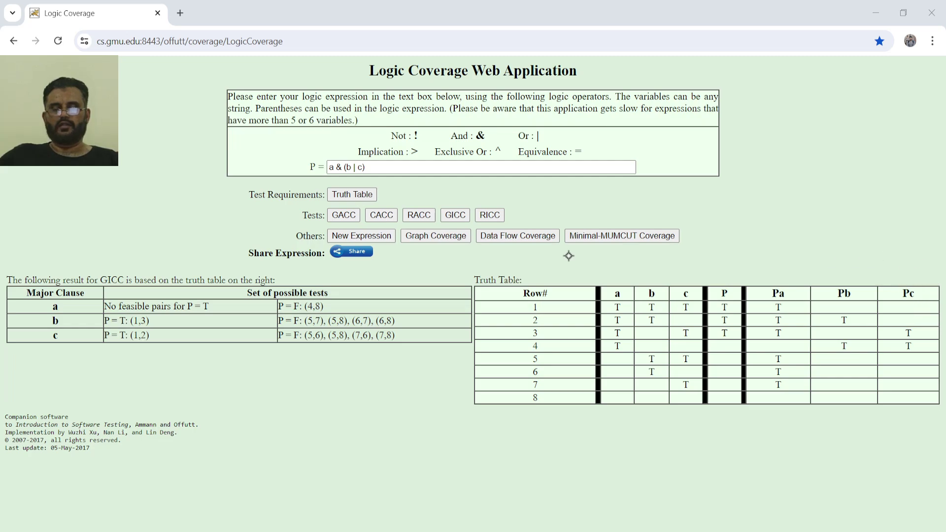
- Generate the RICC tests for a & (b | c) and mark P = F for clause b plus the truth table's b and P columns
left_click(490, 214)
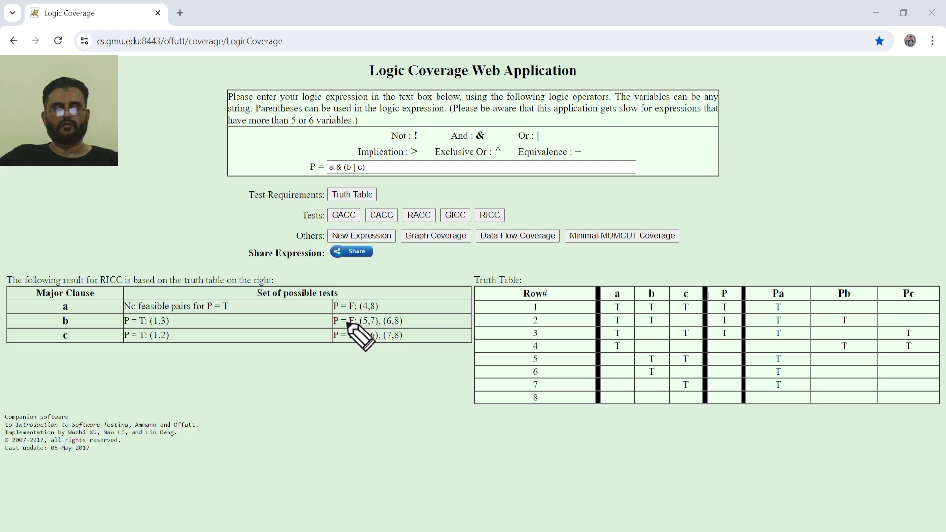
left_click_drag(333, 309, 356, 308)
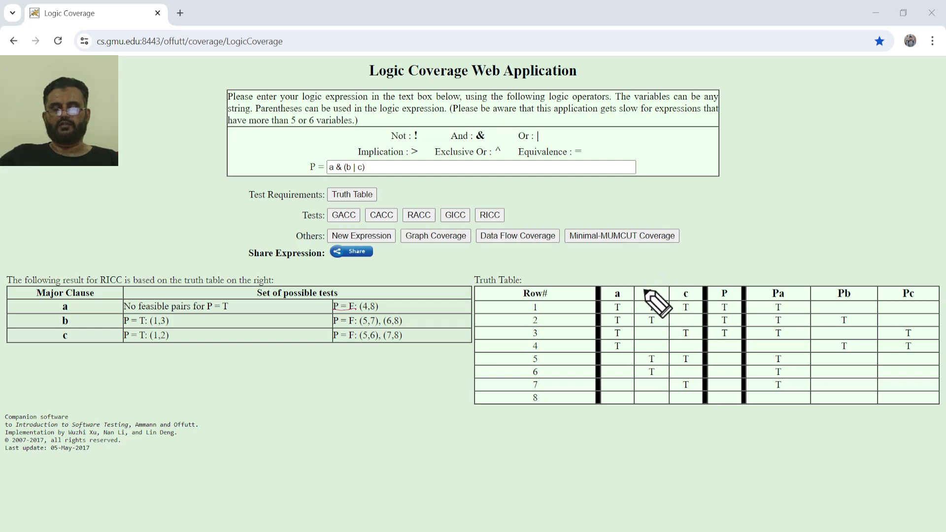
mouse_move(640, 265)
left_mouse_down()
mouse_move(662, 257)
mouse_move(664, 298)
left_mouse_up()
left_click_drag(640, 265, 640, 297)
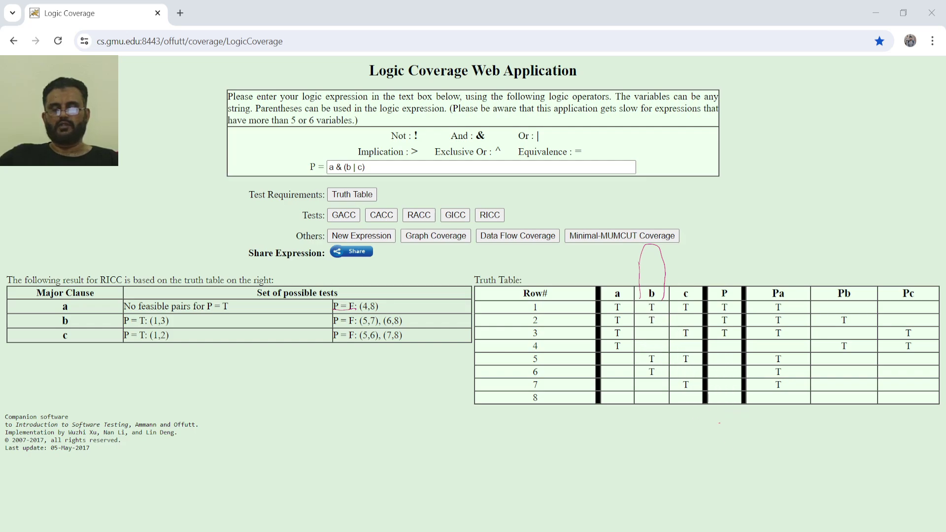
left_click_drag(710, 416, 732, 413)
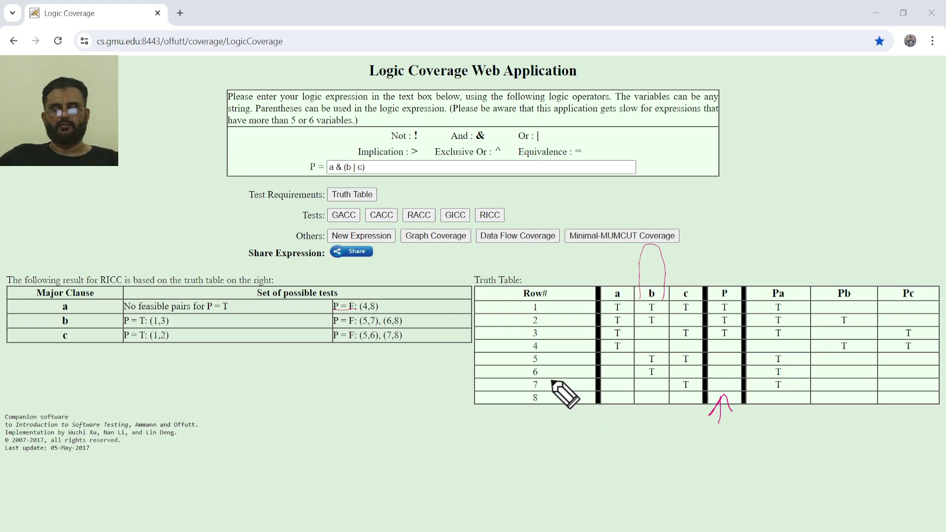
- Mark truth table rows 5 and 7 with their a, b, c and P entries for clause b, and erase the annotations
mouse_move(526, 353)
left_mouse_down()
mouse_move(541, 354)
mouse_move(551, 378)
left_mouse_up()
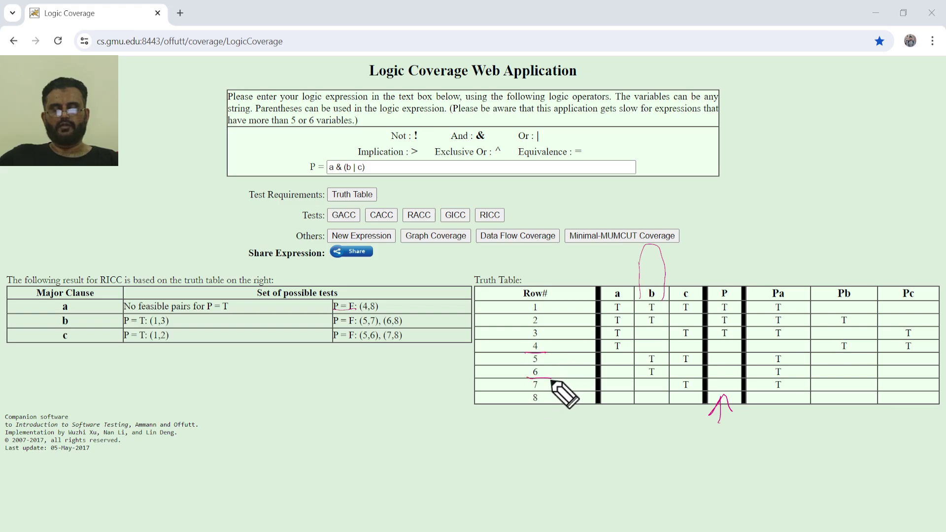
mouse_move(643, 355)
left_mouse_down()
mouse_move(660, 355)
mouse_move(661, 377)
left_mouse_up()
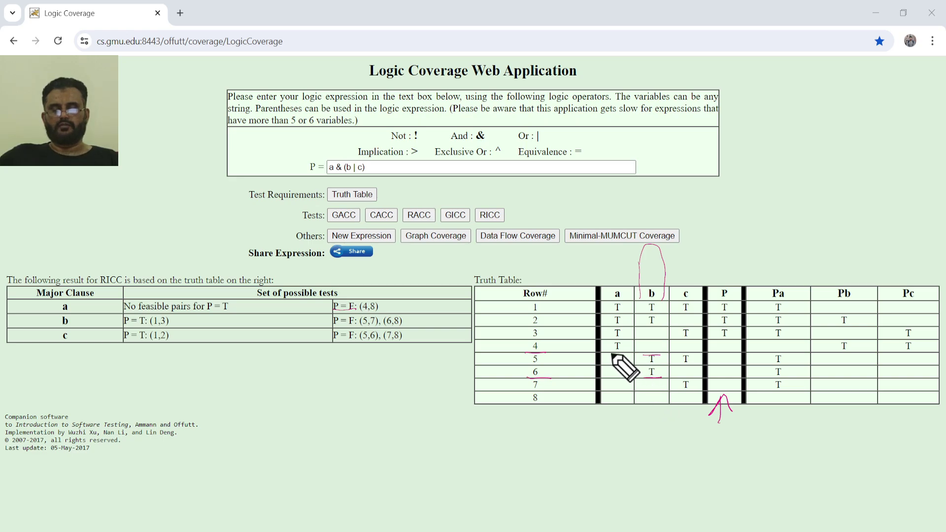
mouse_move(625, 355)
left_mouse_down()
mouse_move(612, 357)
mouse_move(626, 356)
left_mouse_up()
mouse_move(692, 353)
left_mouse_down()
mouse_move(680, 355)
mouse_move(693, 352)
left_mouse_up()
mouse_move(624, 378)
left_mouse_down()
mouse_move(616, 385)
mouse_move(623, 378)
left_mouse_up()
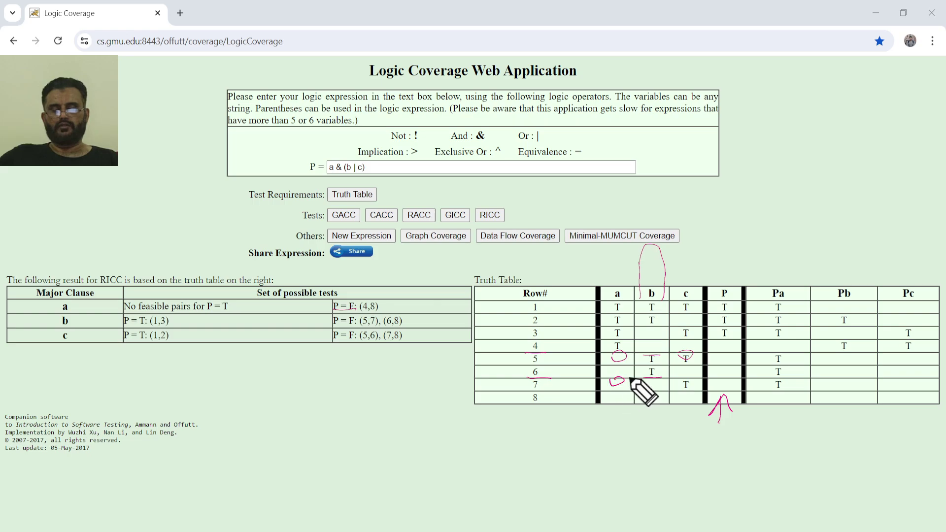
left_click_drag(691, 378, 687, 380)
mouse_move(718, 350)
left_mouse_down()
mouse_move(726, 376)
mouse_move(718, 376)
left_mouse_up()
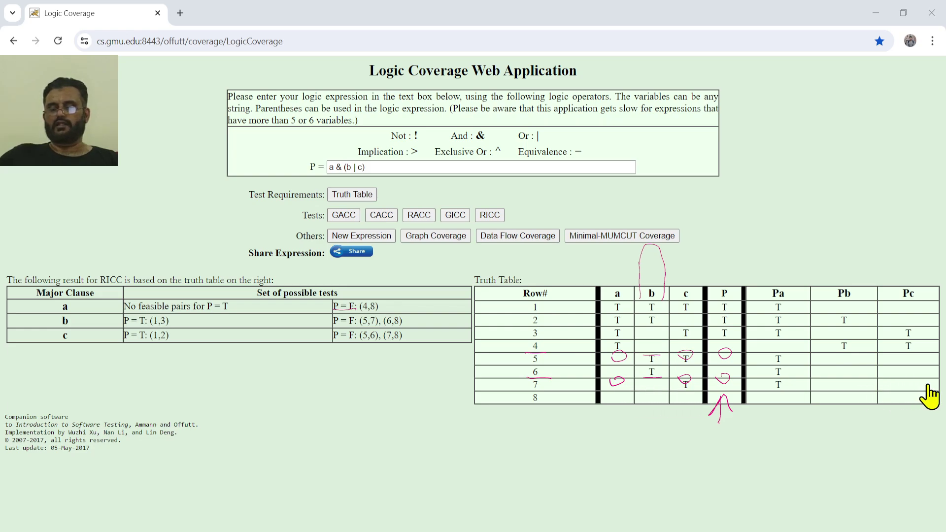
key("e")
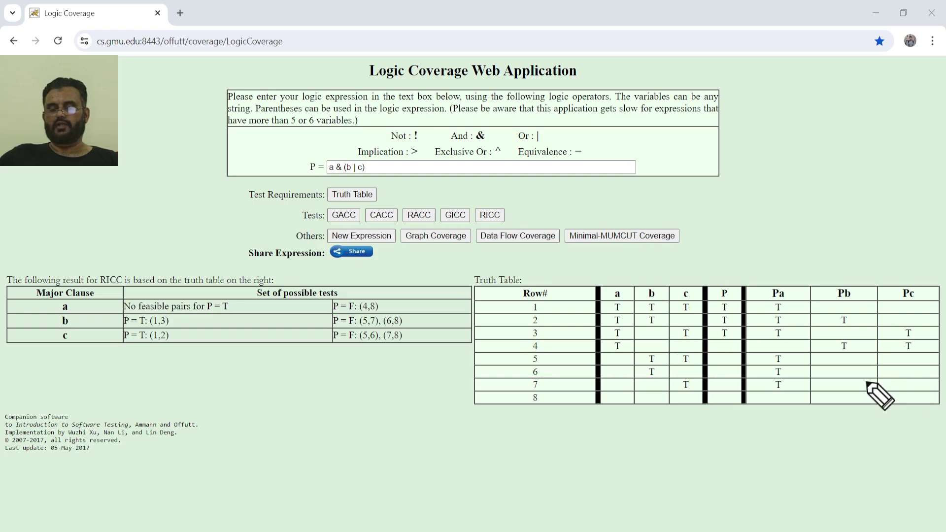